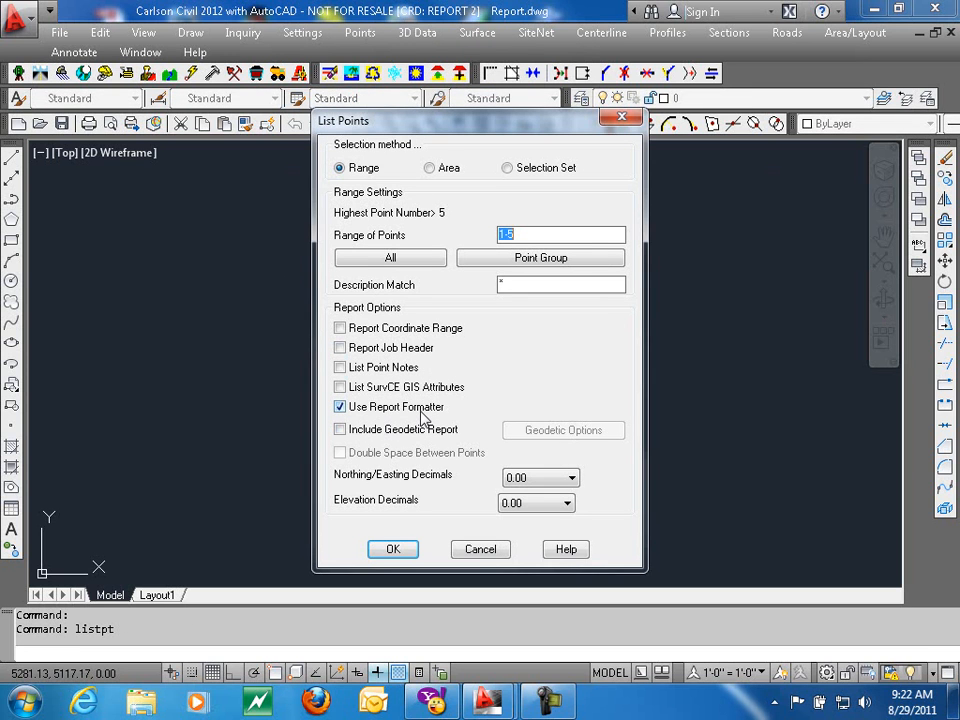
- List points 1-5 through the Report Formatter, using the LISTPT format
click(393, 552)
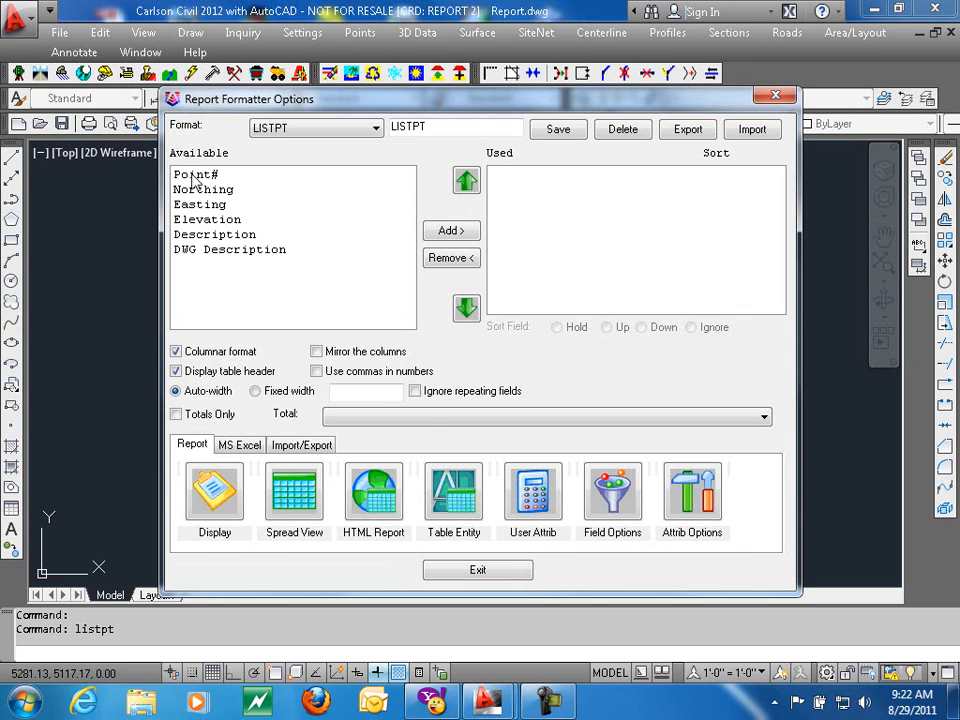
click(373, 130)
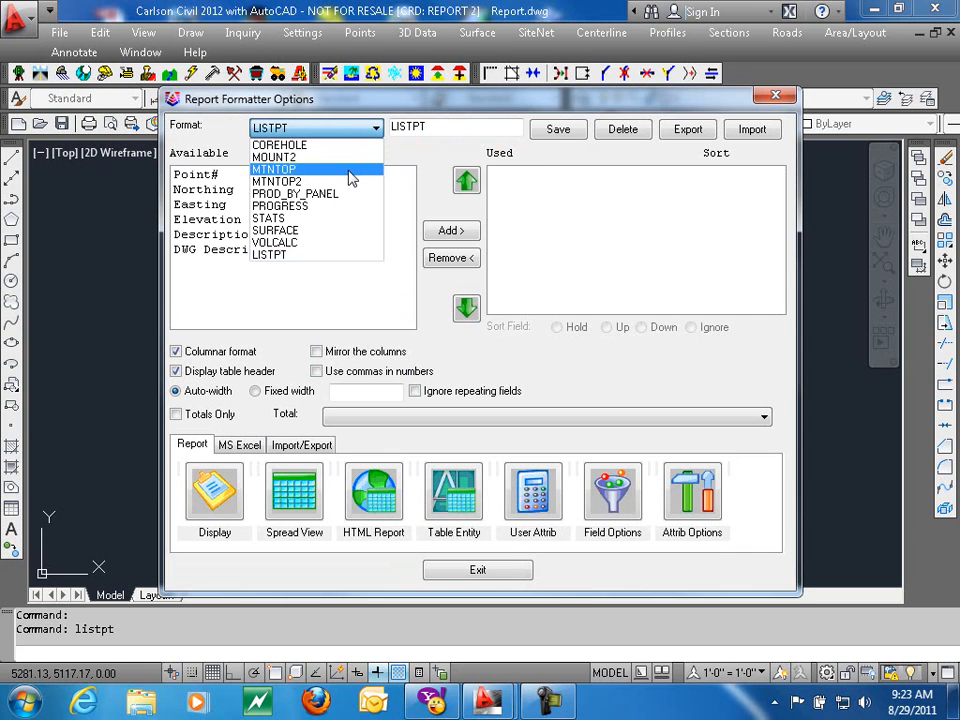
click(349, 257)
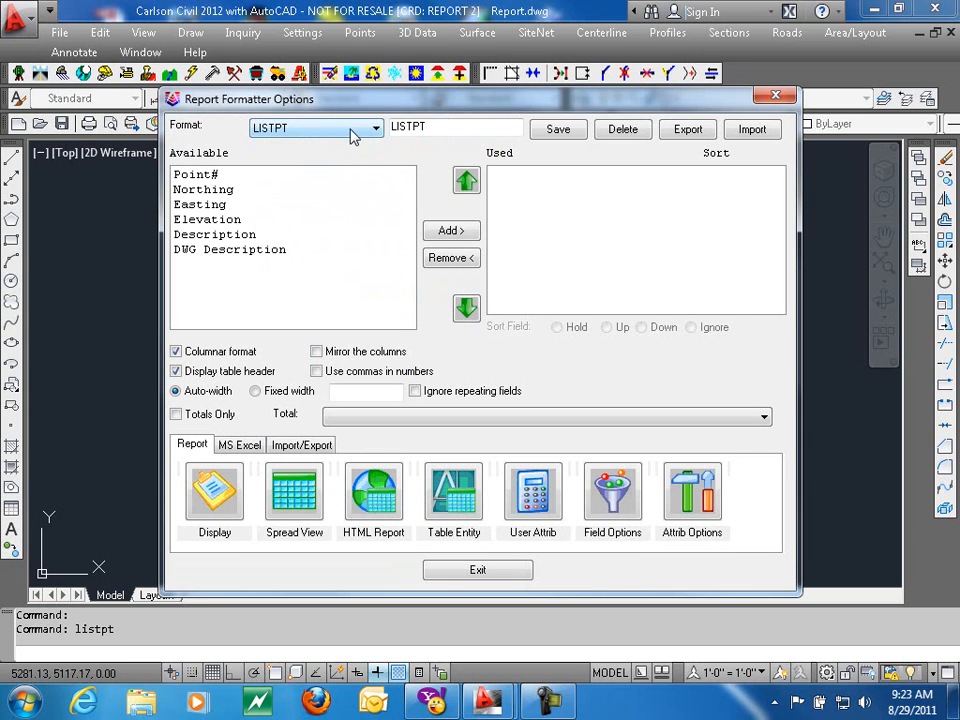
- Add Point#, Northing, Easting, Elevation and Description to the report's used fields, and display the resulting report
click(262, 178)
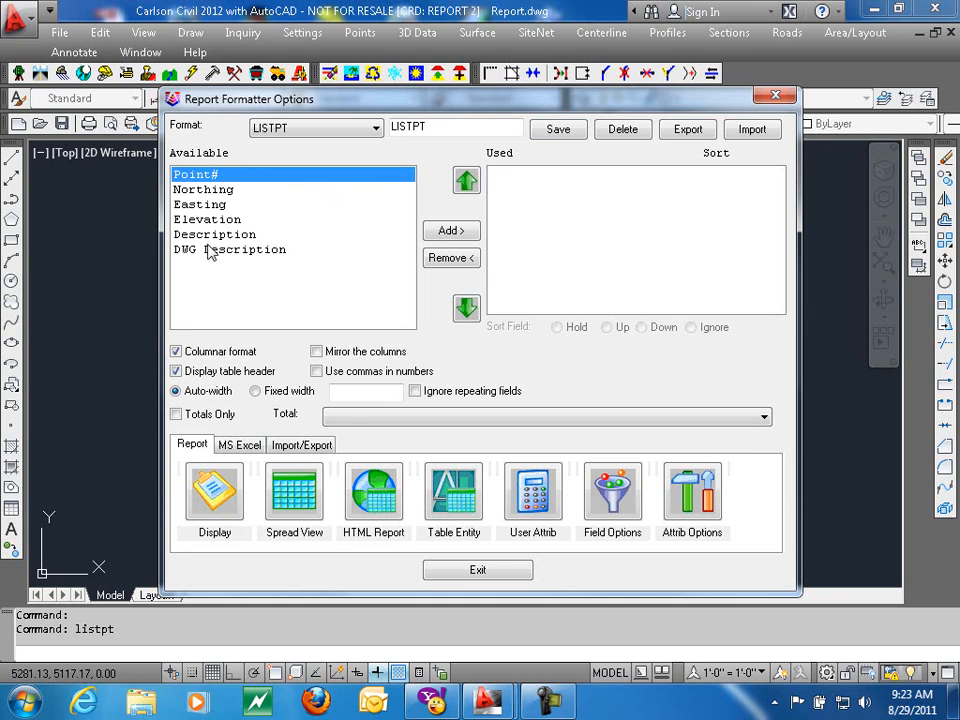
click(450, 231)
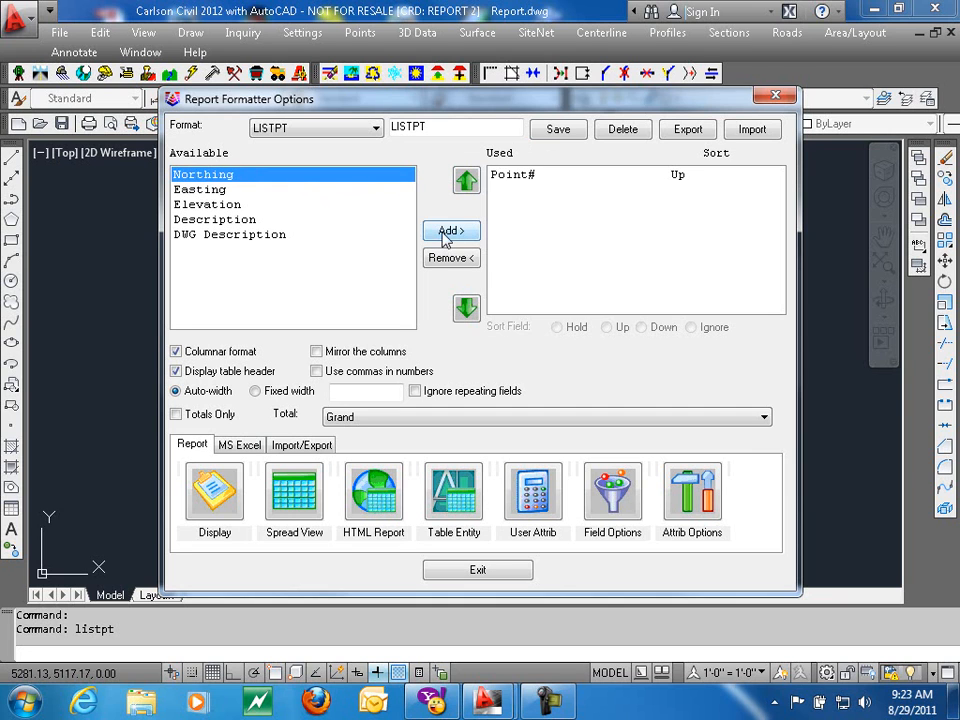
click(446, 235)
click(446, 233)
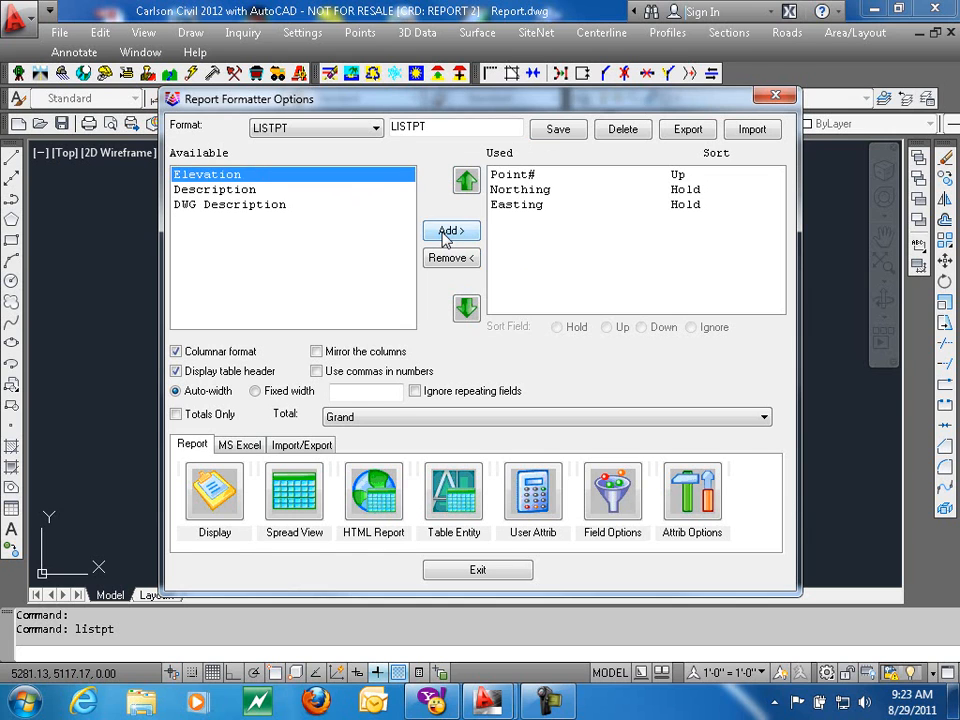
click(446, 232)
click(456, 232)
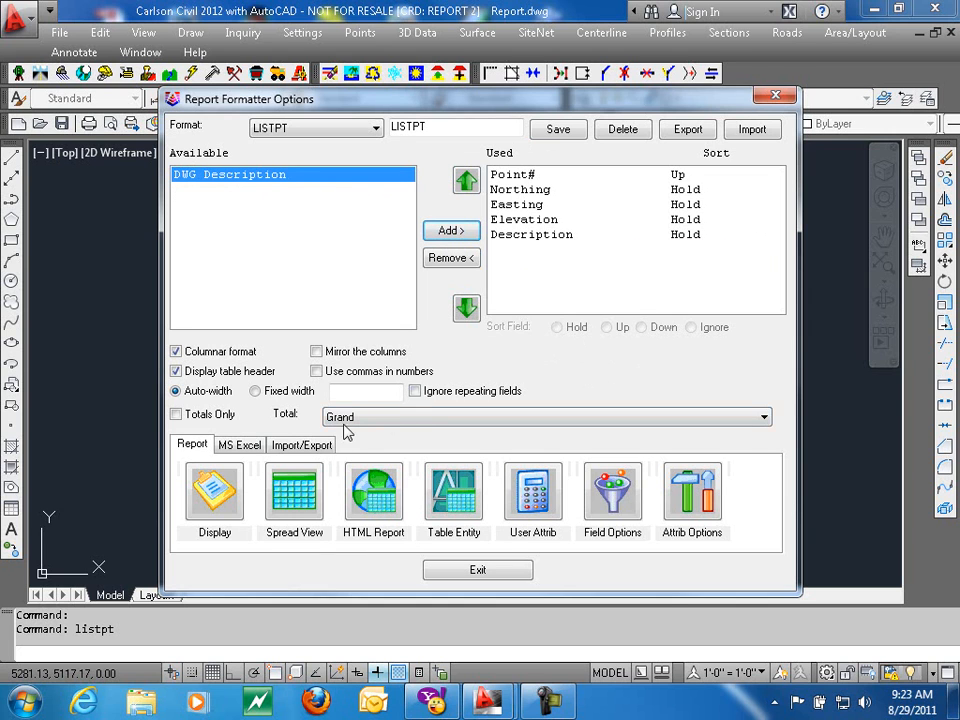
click(230, 492)
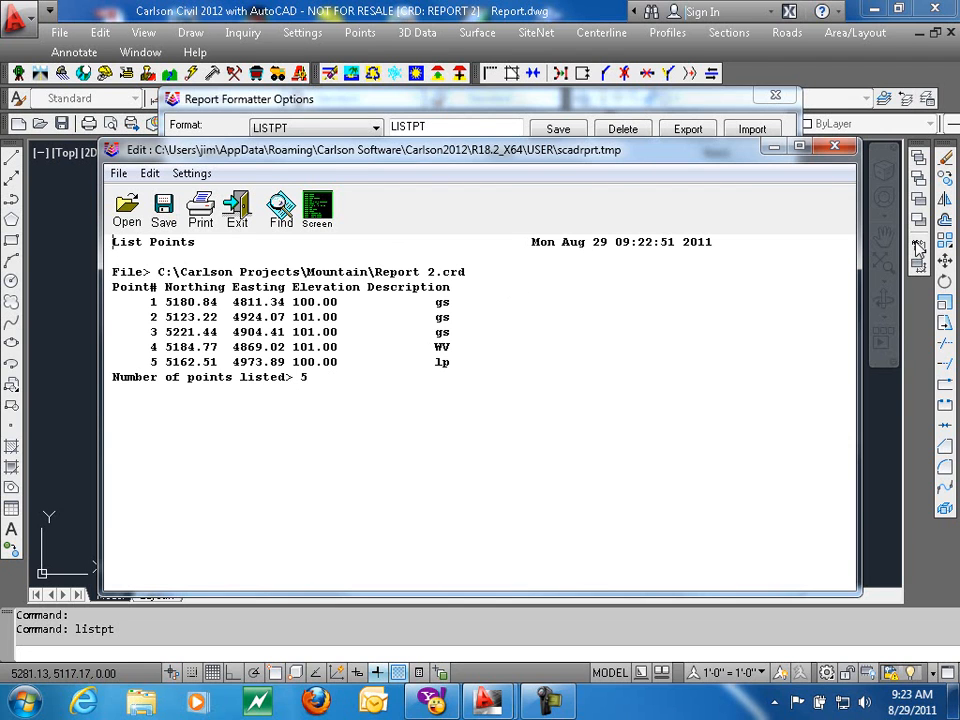
click(836, 150)
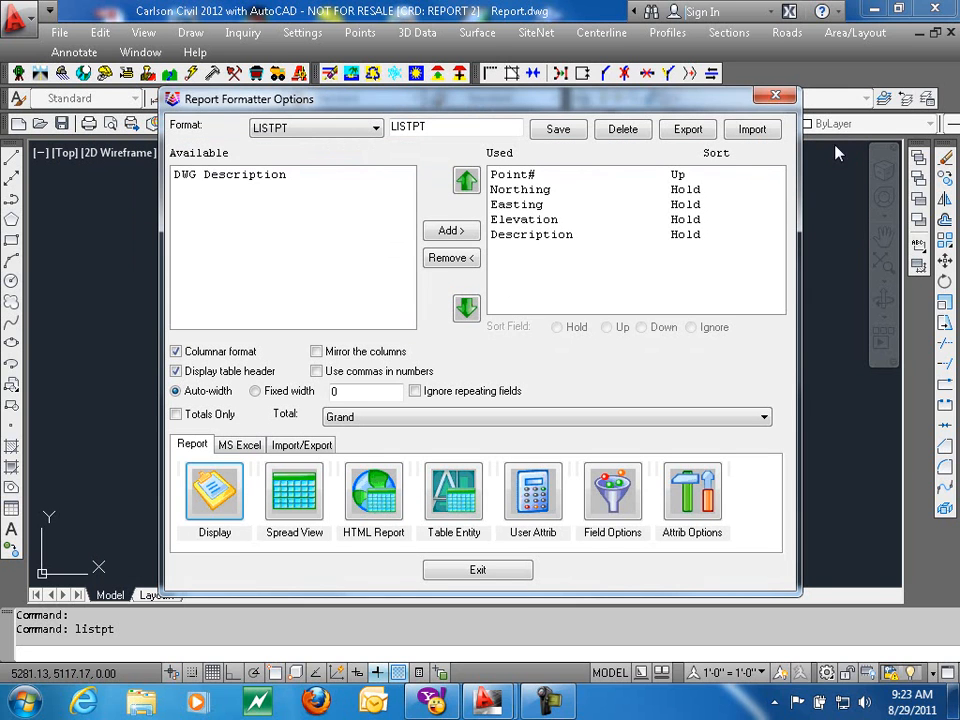
- Try moving Northing above Point# and back below it, and review the sort settings of Point# and Description
click(515, 191)
click(466, 180)
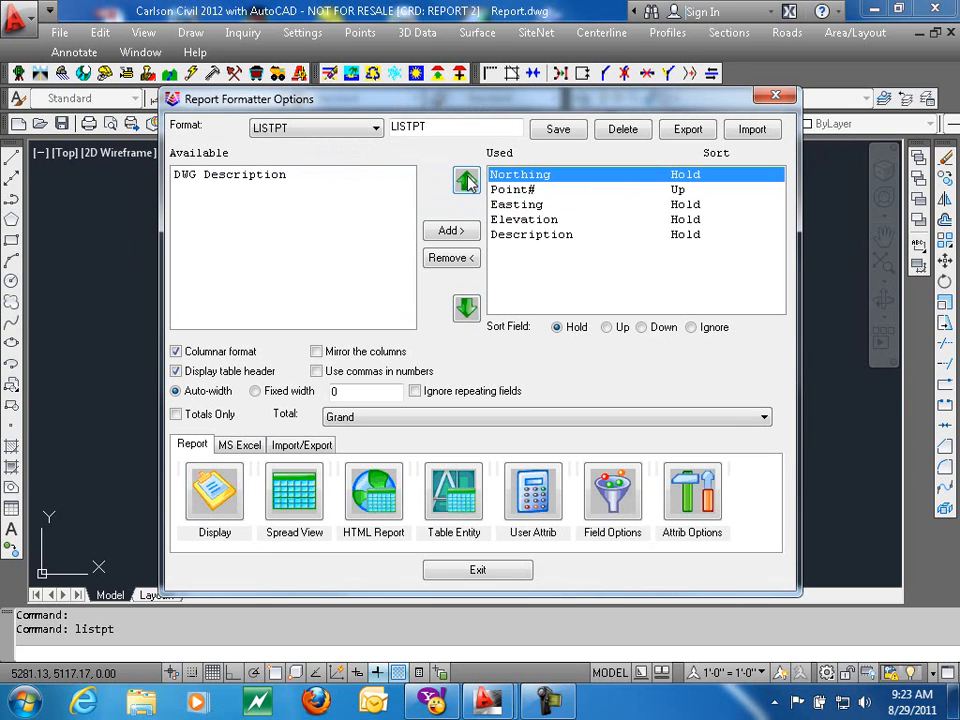
click(465, 311)
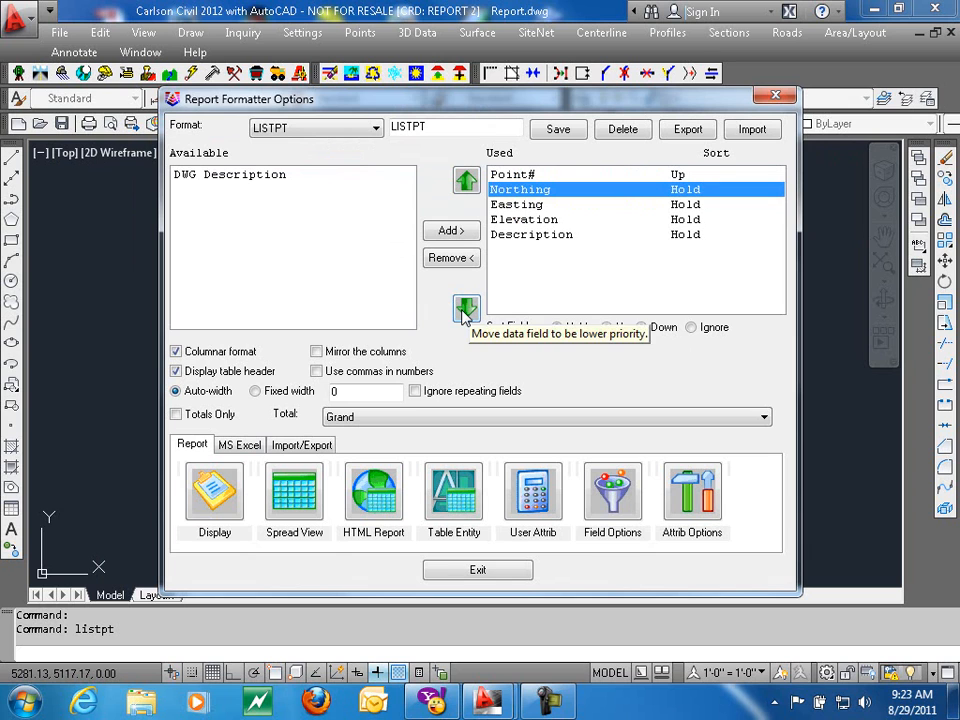
click(677, 175)
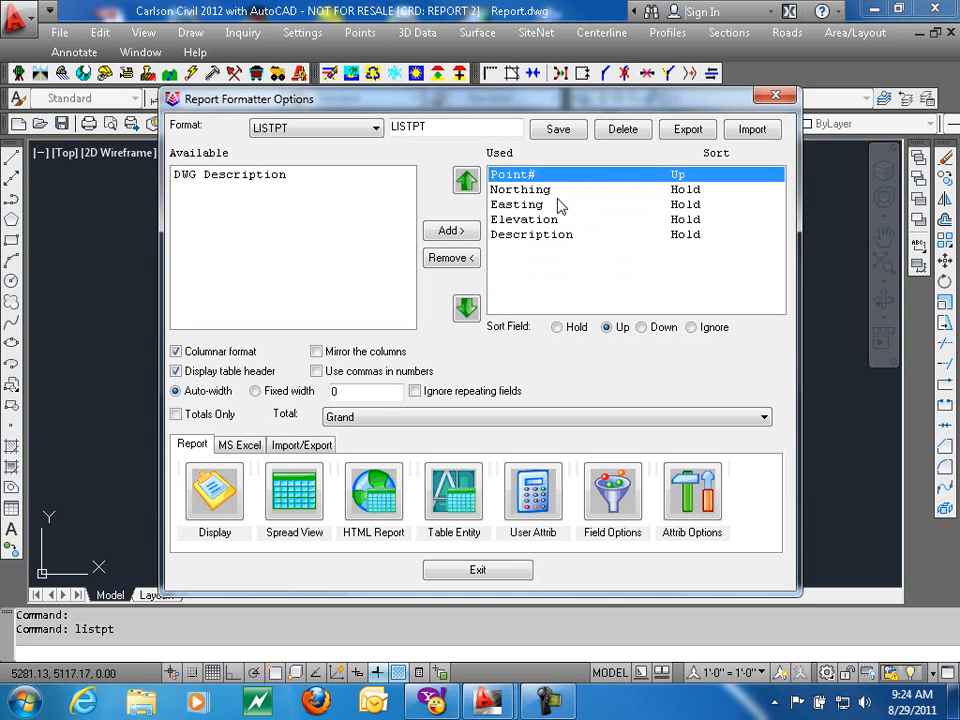
click(531, 236)
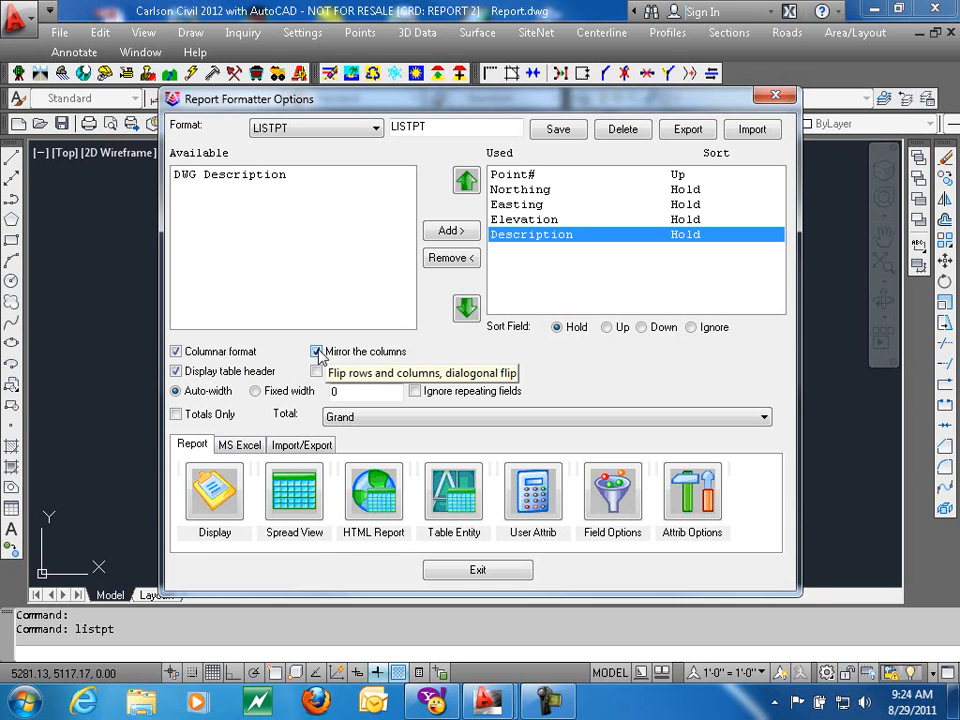
- Display the point report with mirrored columns, and turn the column mirroring back off
click(214, 494)
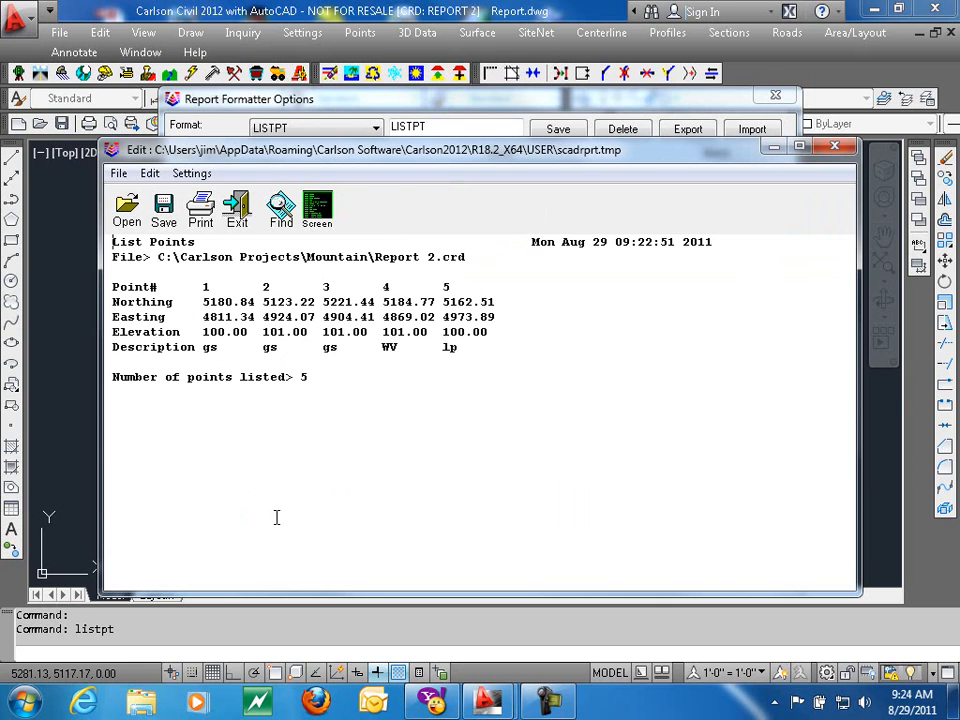
click(836, 150)
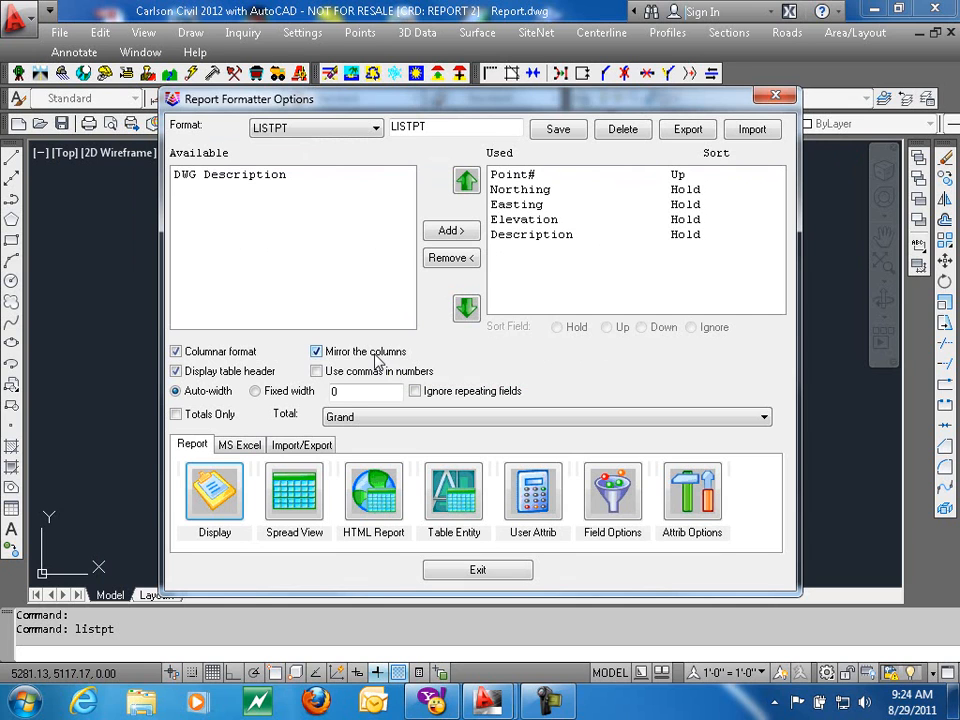
click(316, 352)
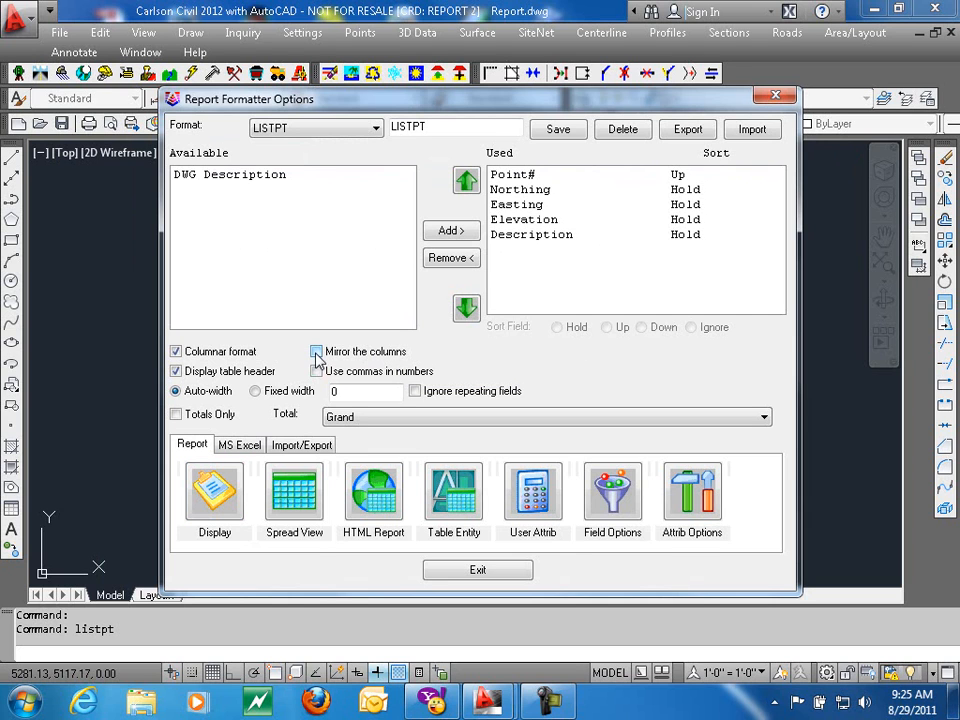
- Display the text report with the table header turned off, and turn the table header back on
click(242, 370)
click(214, 492)
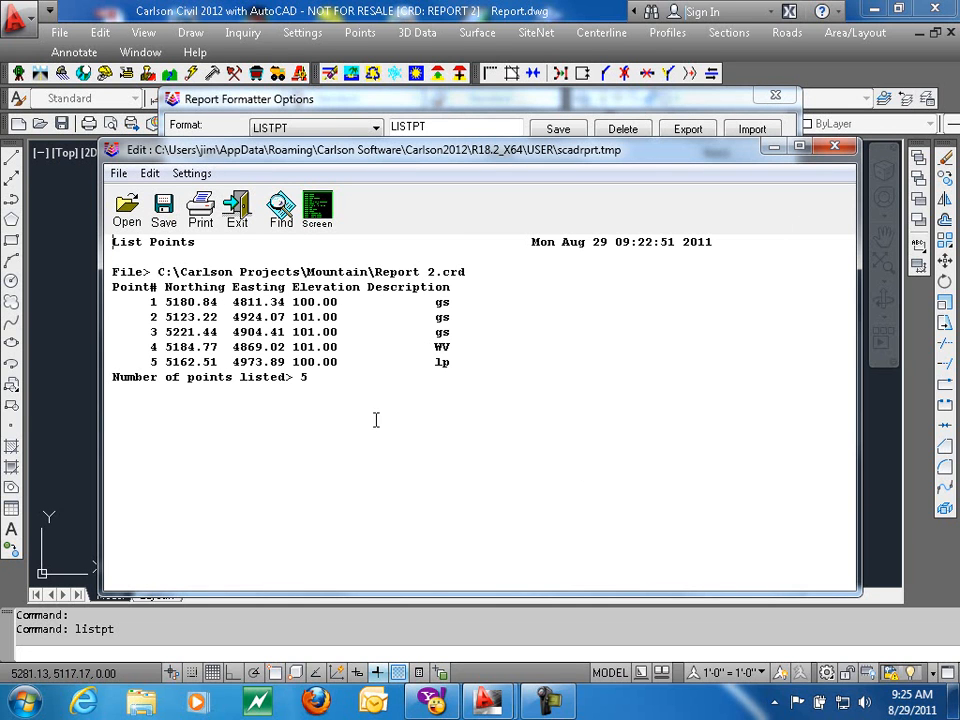
click(237, 210)
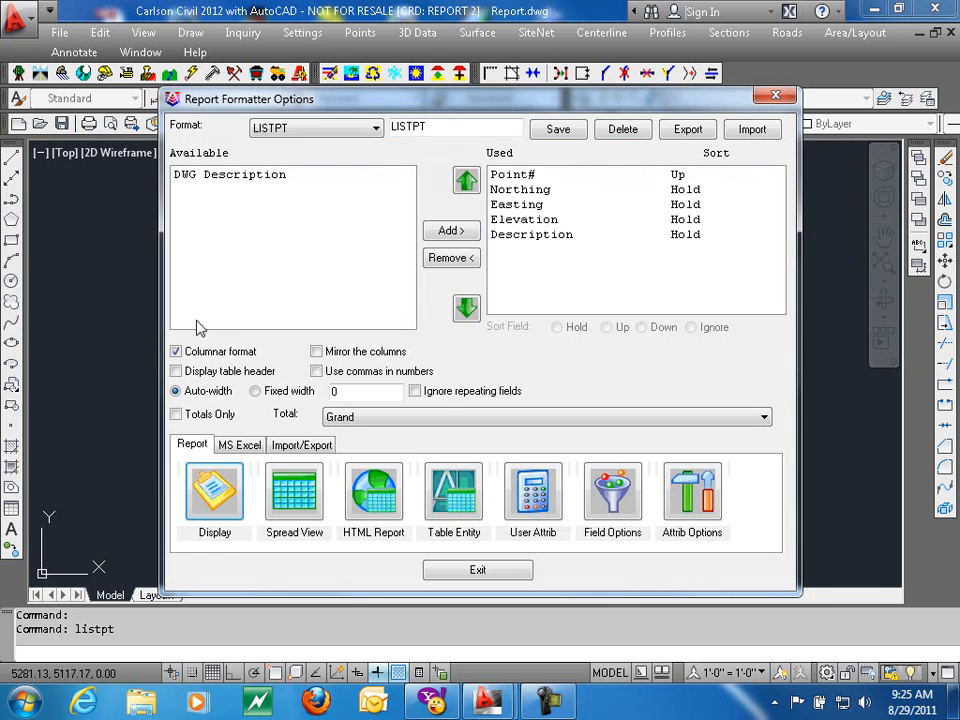
click(177, 371)
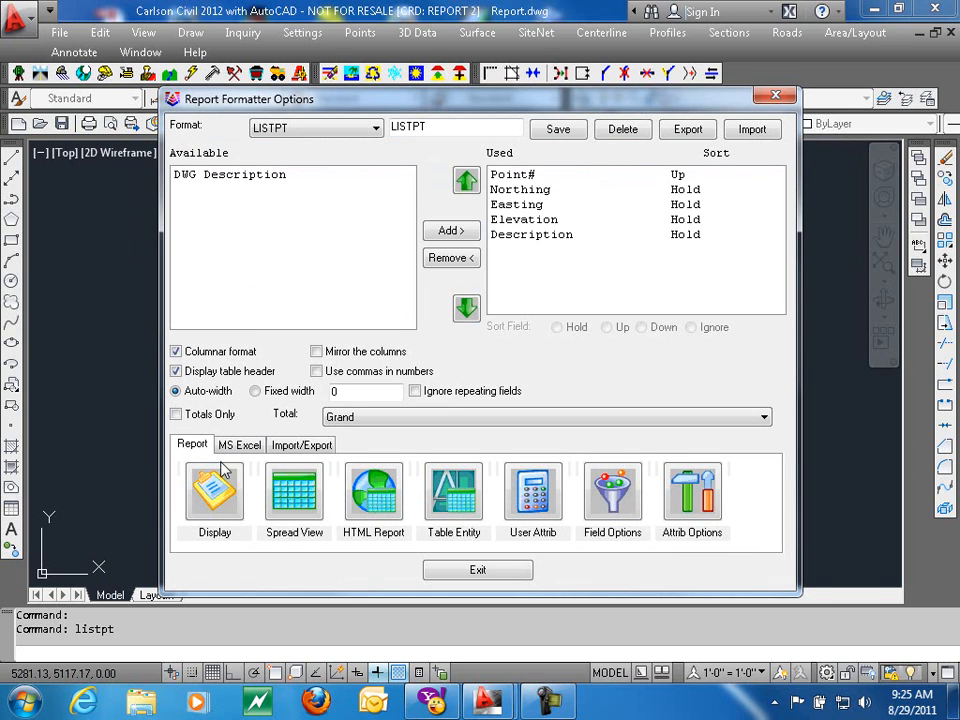
- Generate the HTML report once without and once with the table header, leaving the header option enabled
click(177, 371)
click(373, 495)
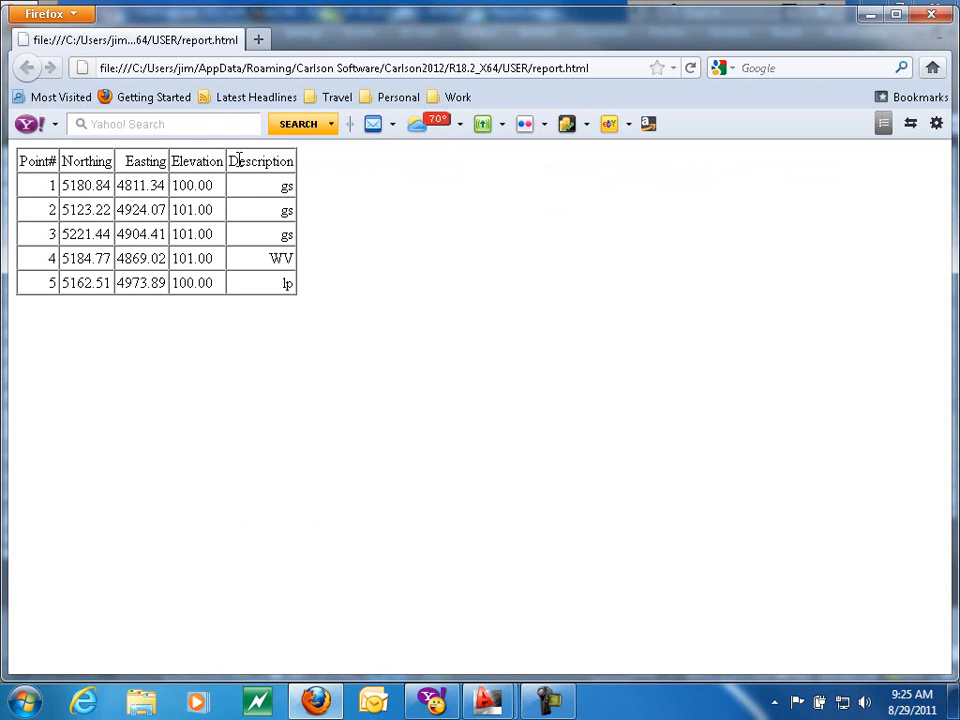
click(933, 14)
click(208, 371)
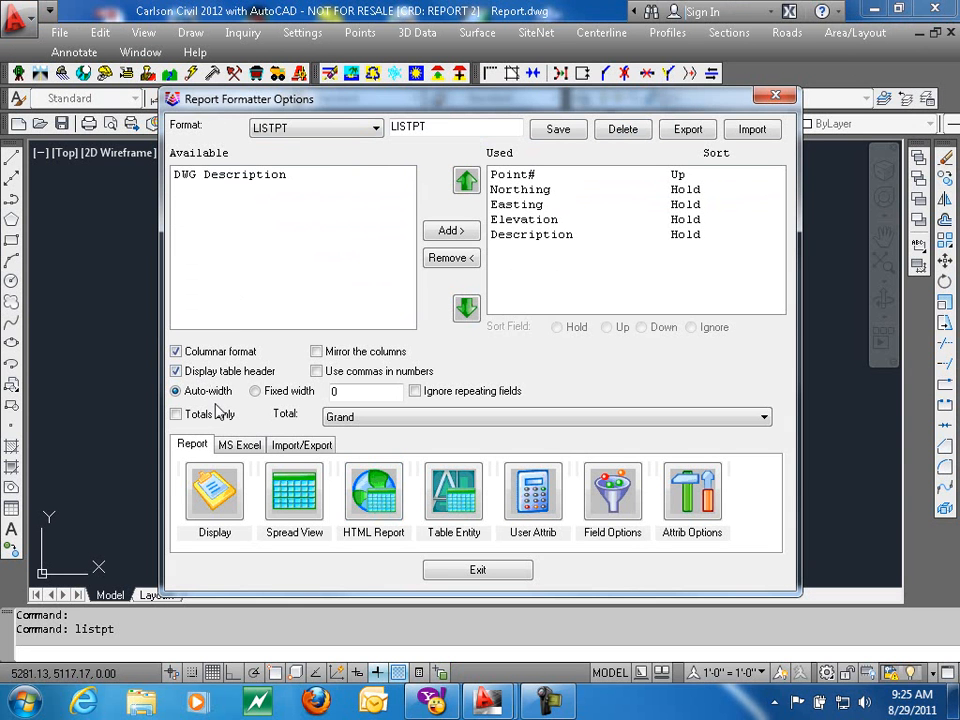
click(380, 510)
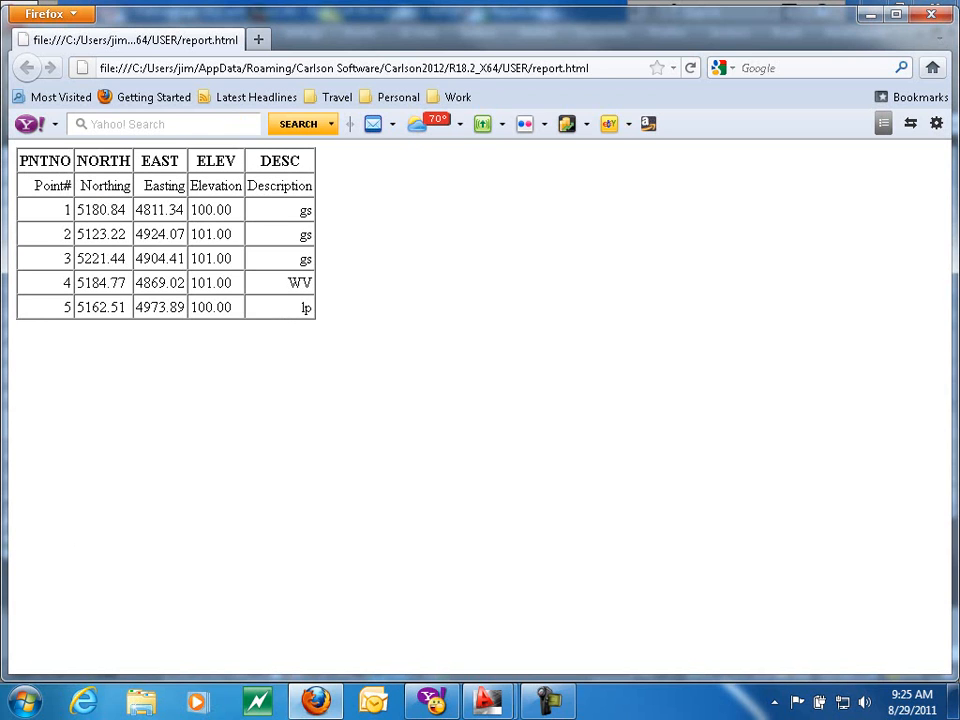
key(alt+Tab)
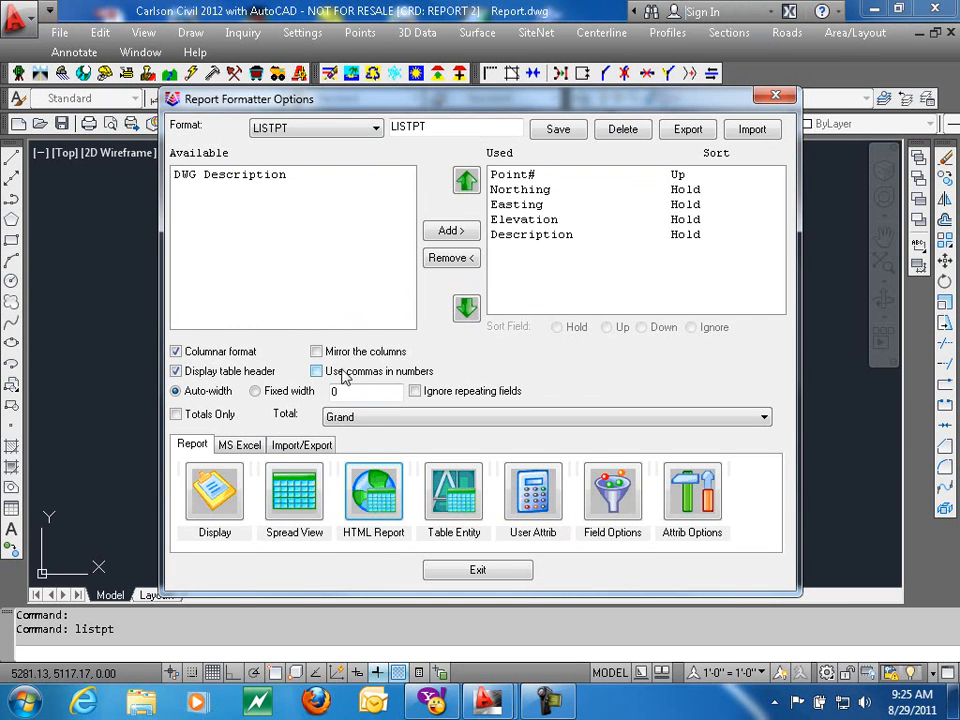
- Turn on the use of commas in numbers and display the point report
click(317, 372)
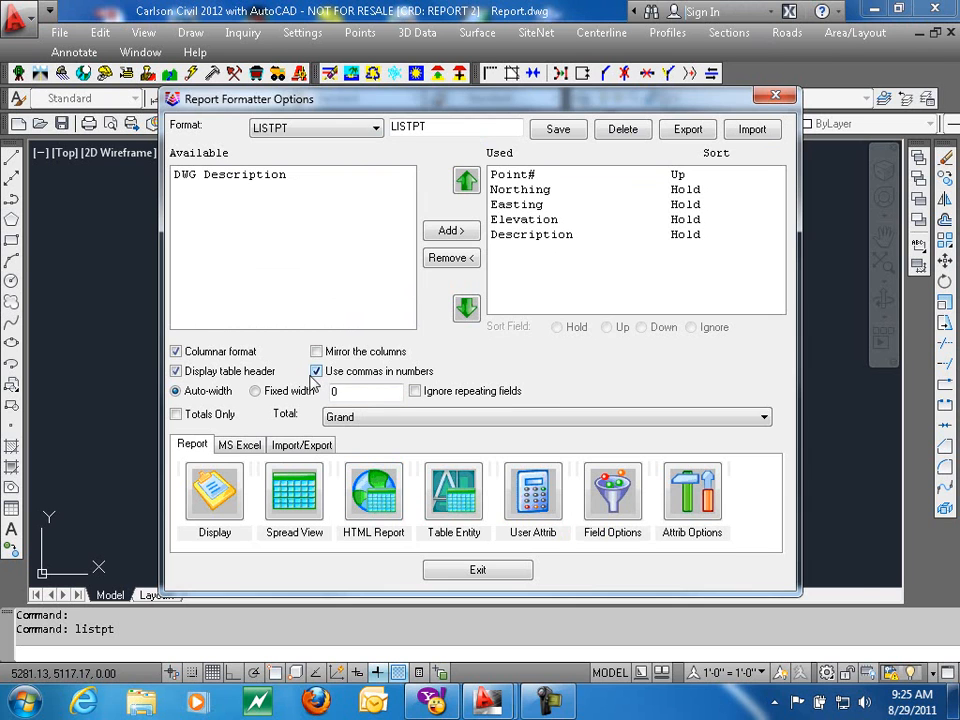
click(224, 495)
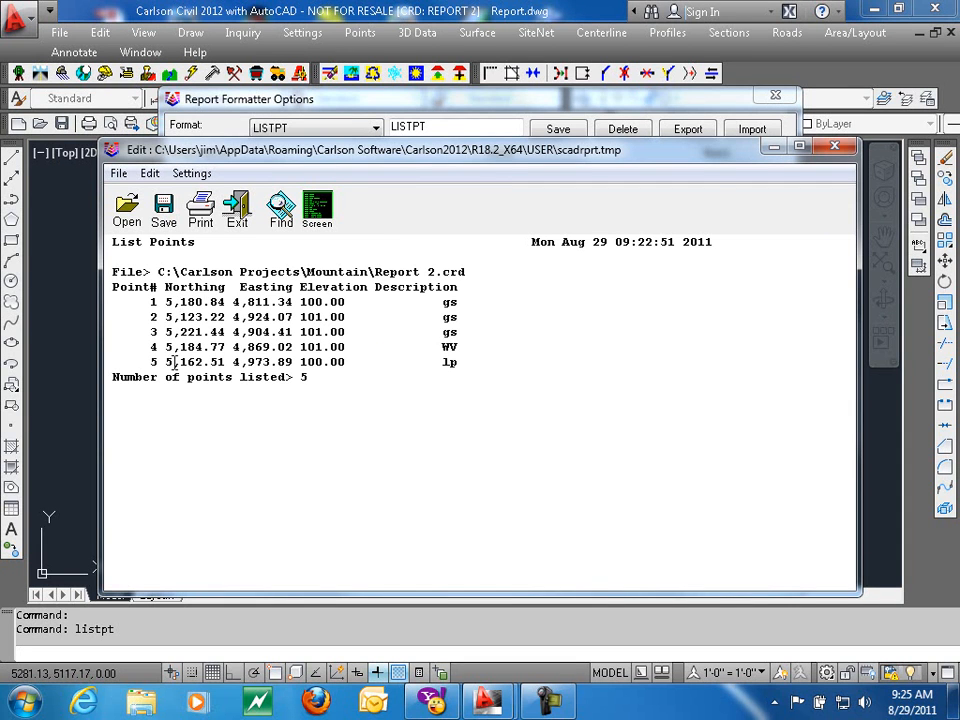
click(836, 148)
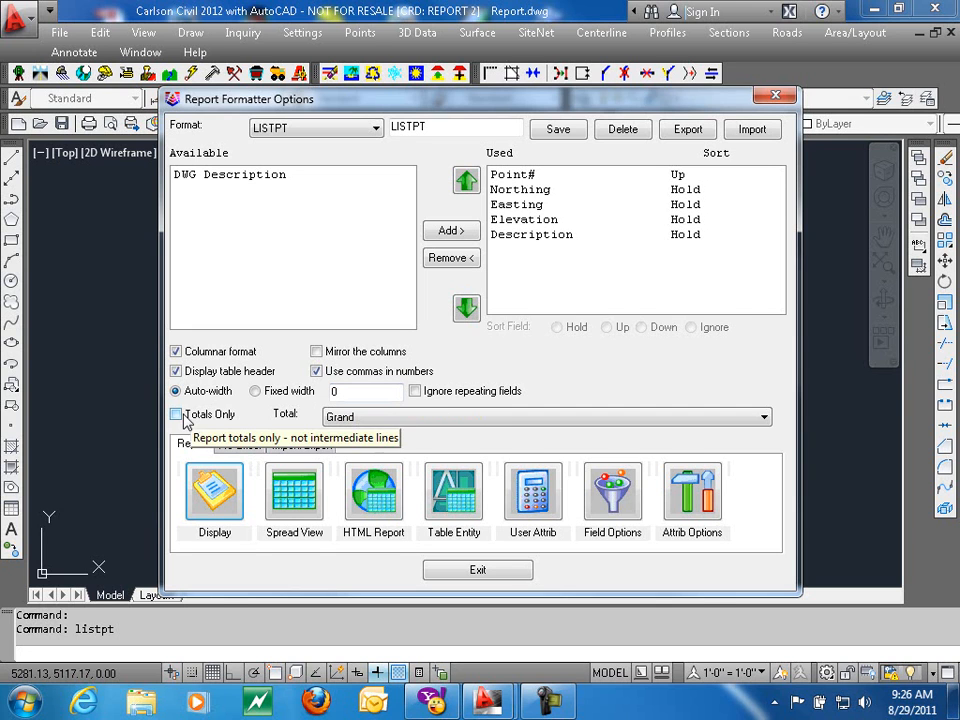
- Display the report with the total set to "Grand, Point#", and set the total back to Grand
click(362, 418)
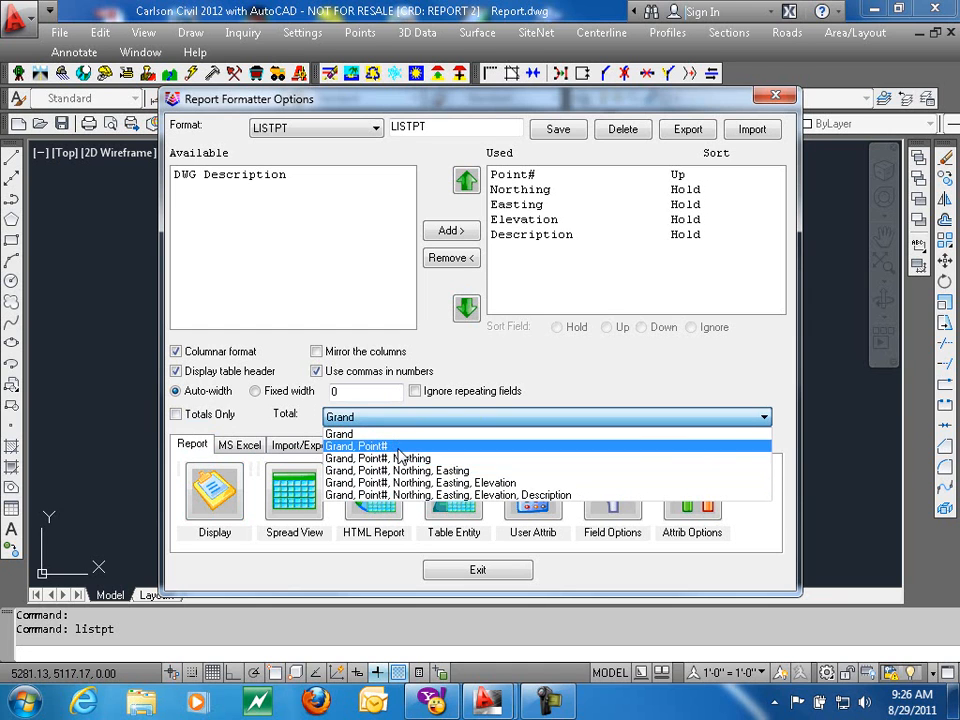
click(335, 446)
click(222, 488)
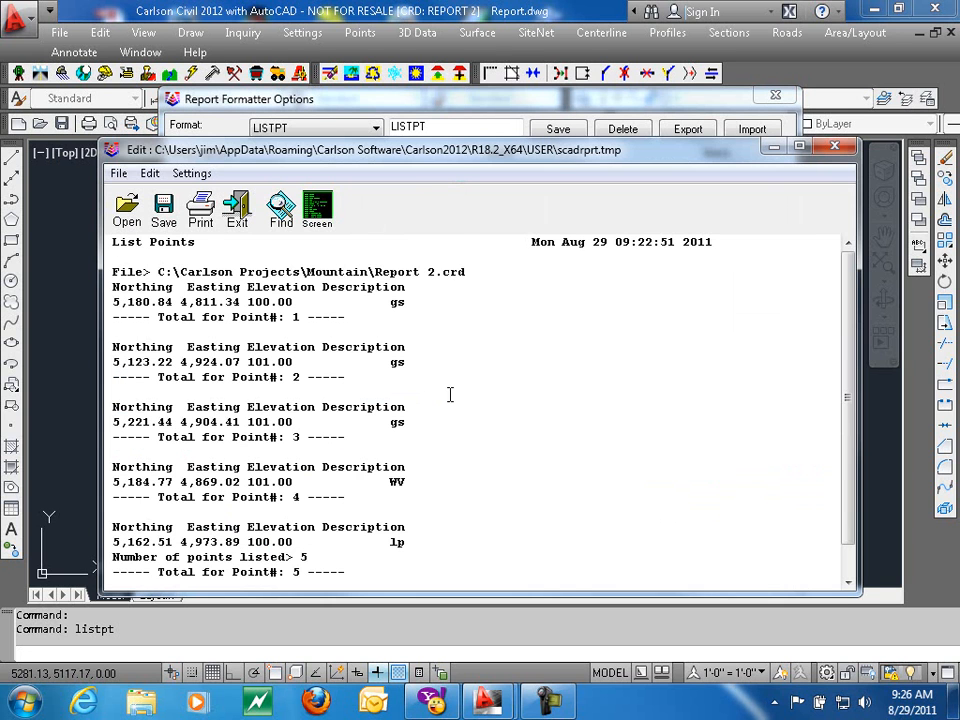
scroll(466, 392, down, 1)
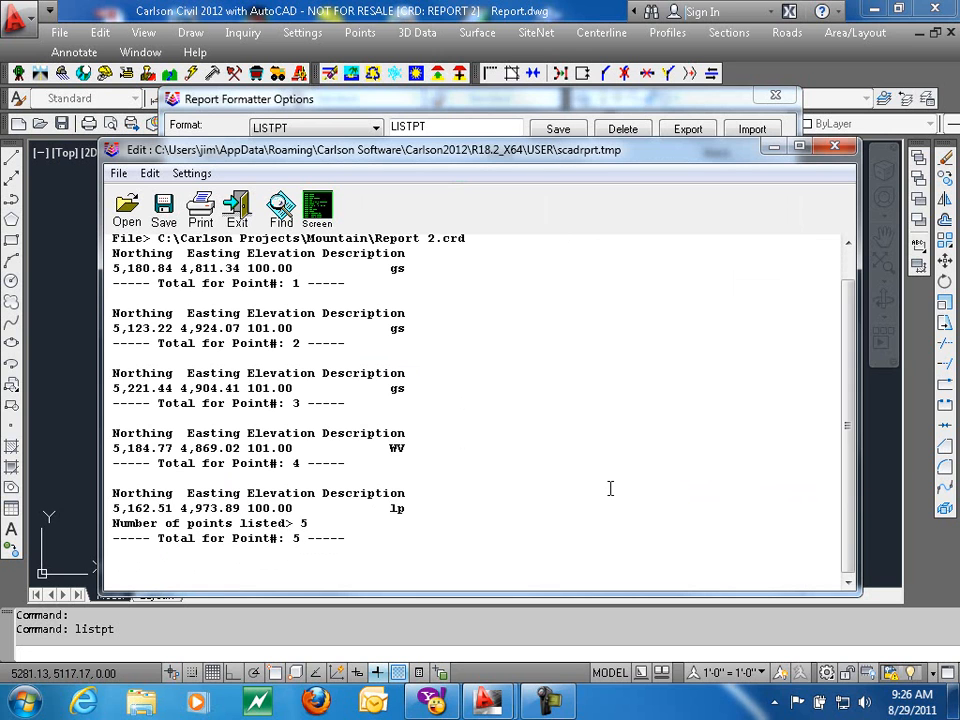
scroll(610, 488, up, 1)
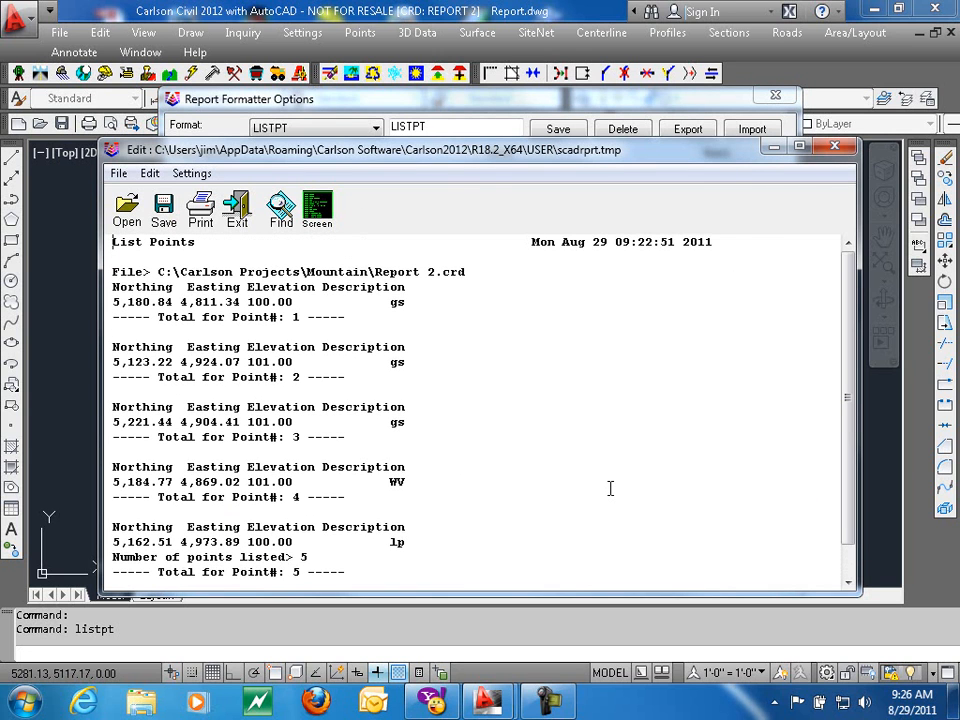
click(834, 150)
click(410, 418)
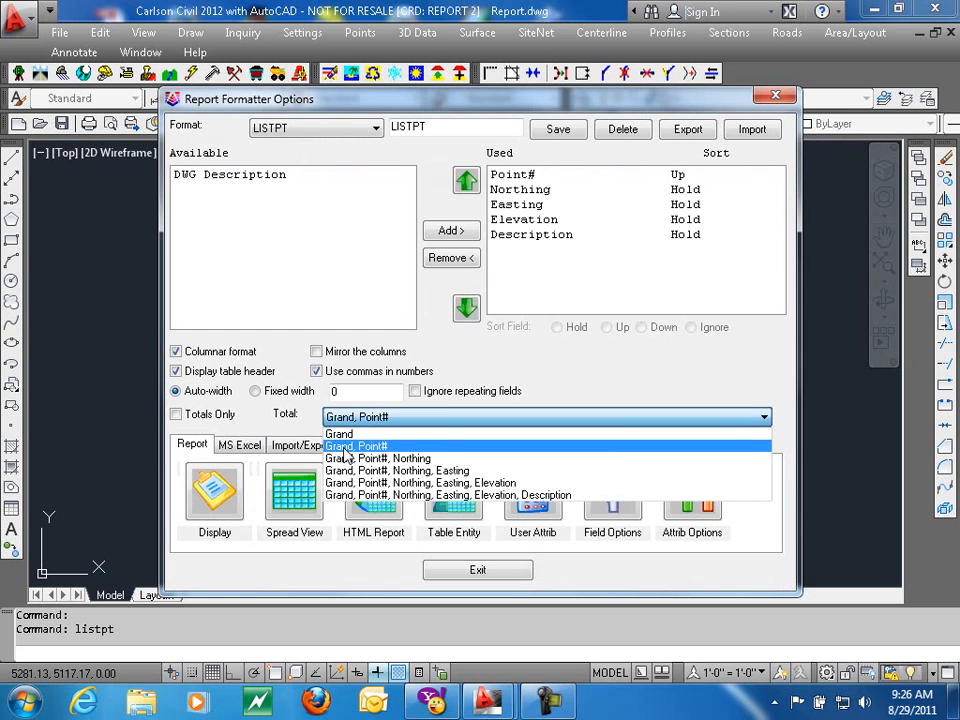
click(342, 436)
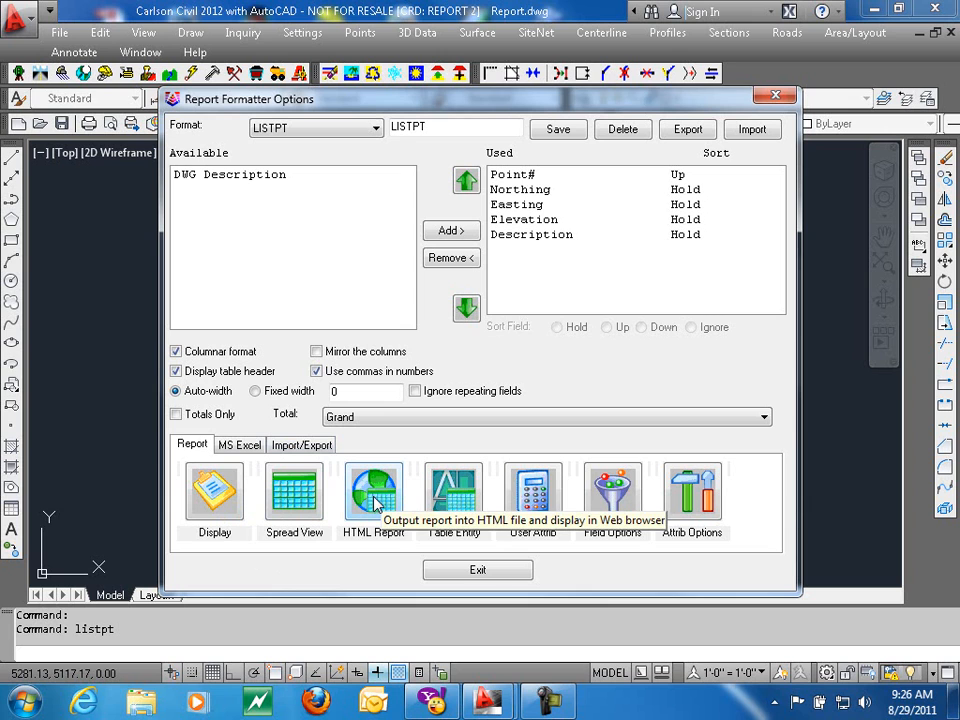
- View all point records in the spreadsheet view and check the available export destination types, cancelling the export
click(295, 500)
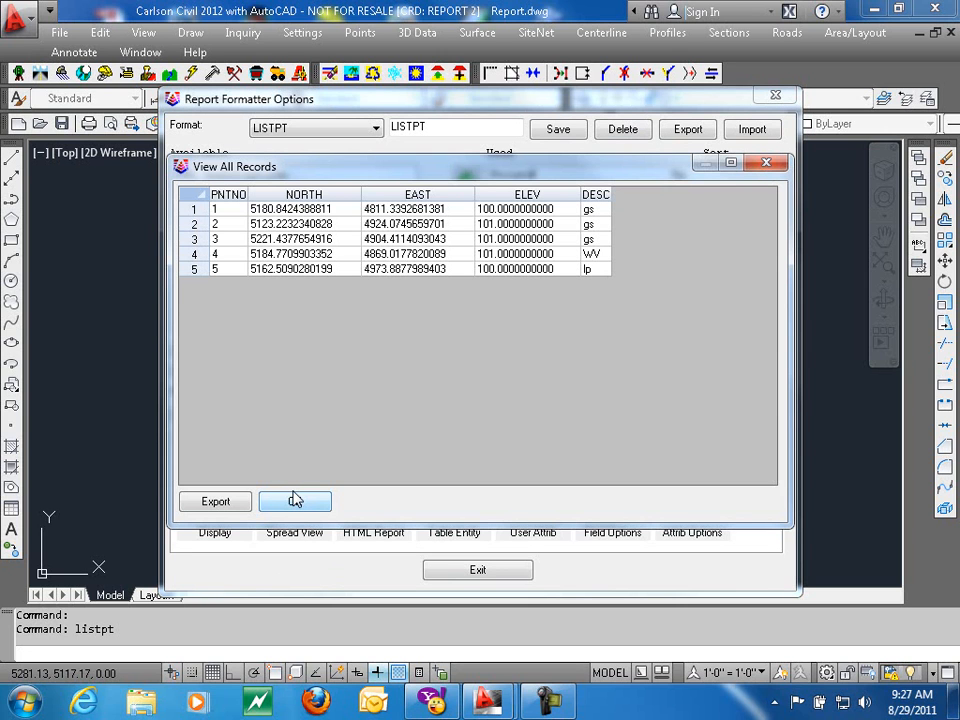
click(215, 501)
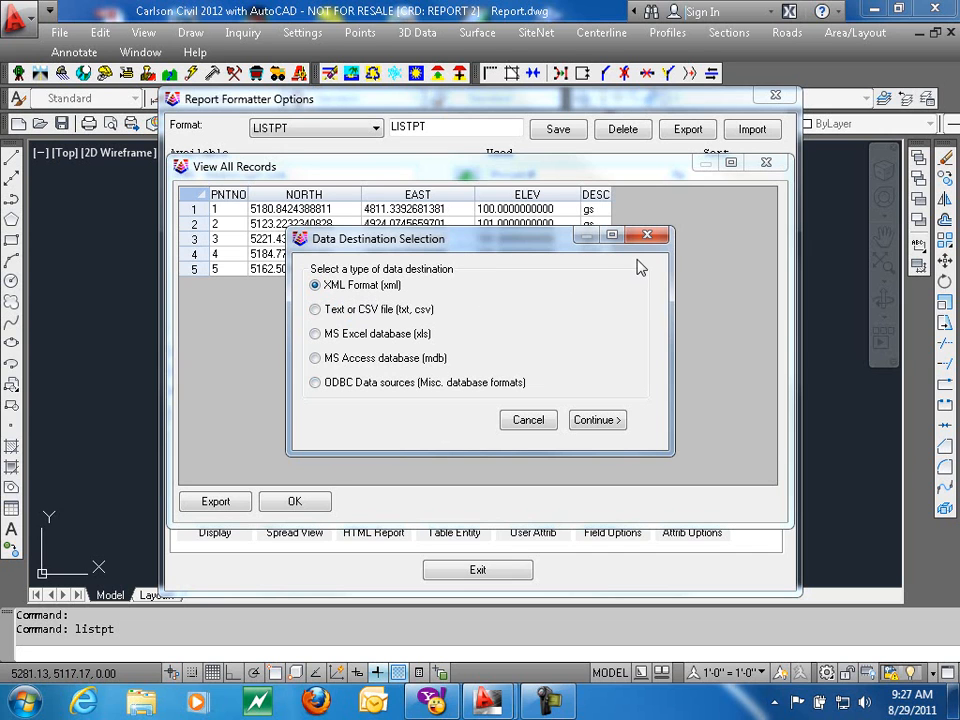
click(542, 421)
click(490, 384)
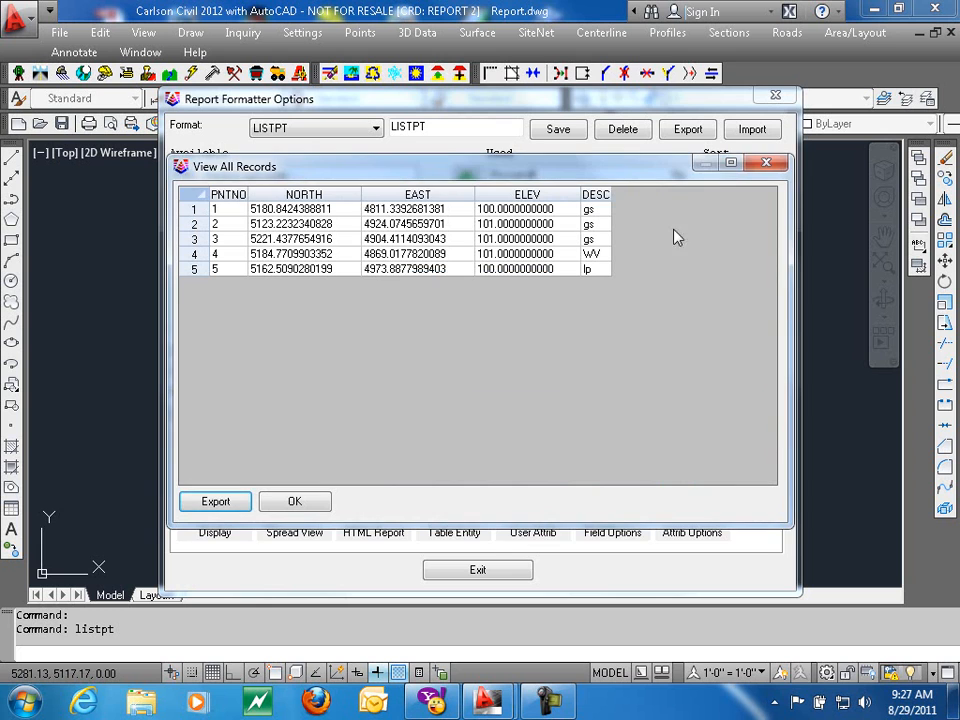
- Close the spreadsheet view and review the import and export options for the report
click(764, 162)
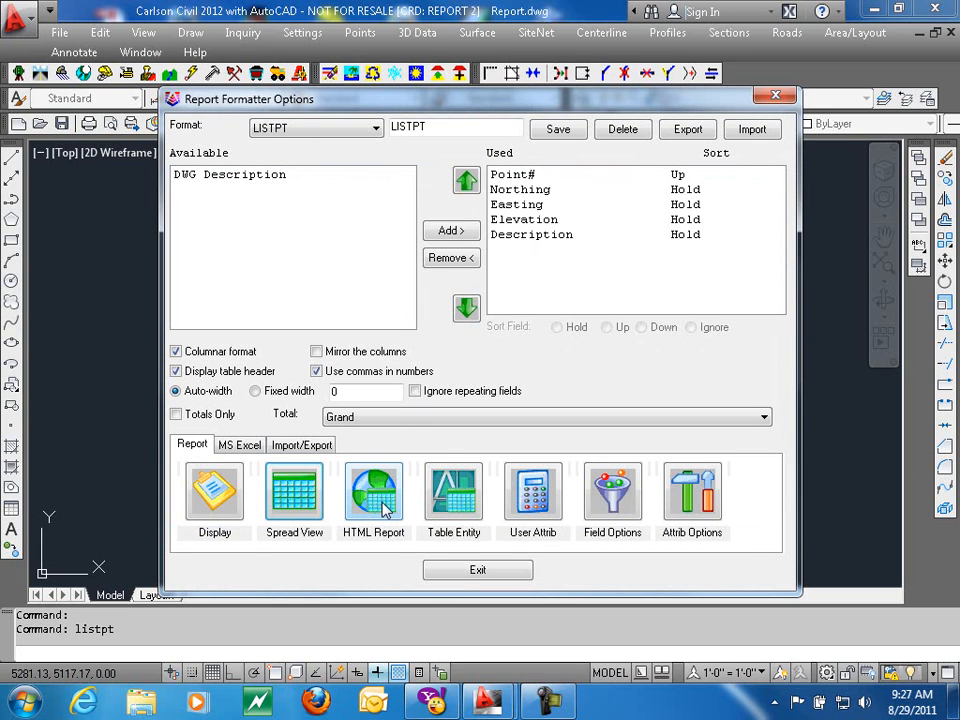
click(310, 449)
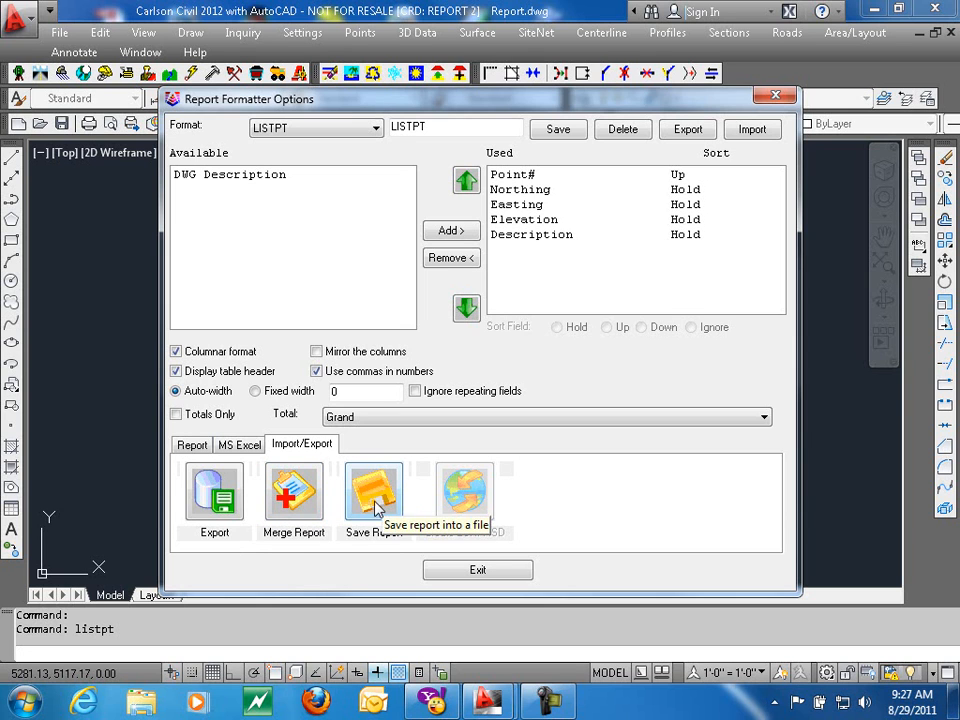
click(192, 445)
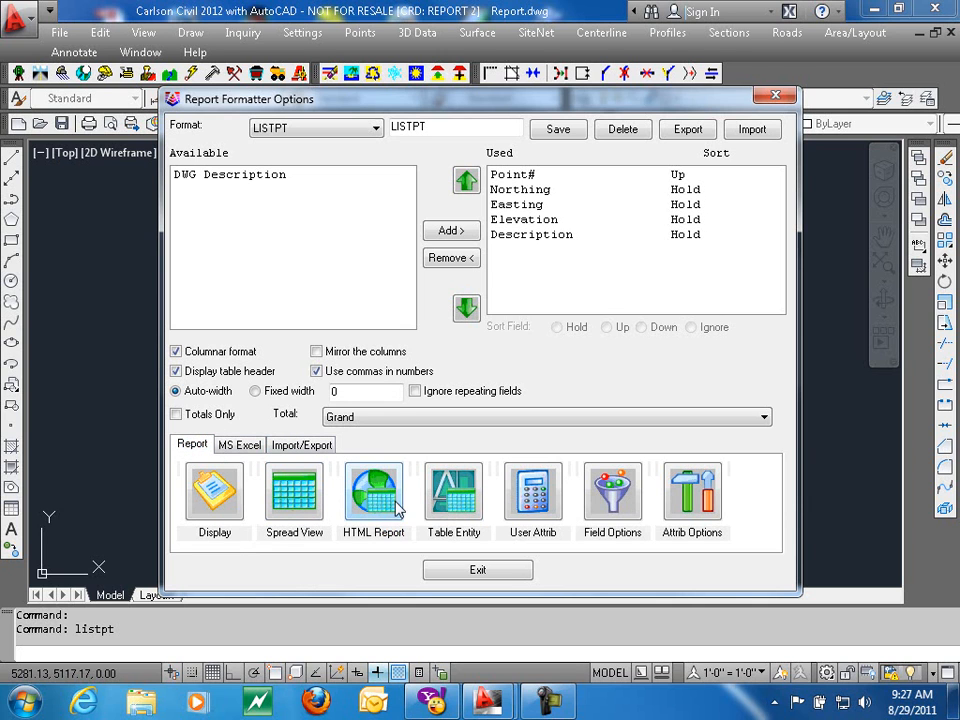
- Create the report as a table entity and place it in the drawing with the default table options, including header and totals
click(459, 497)
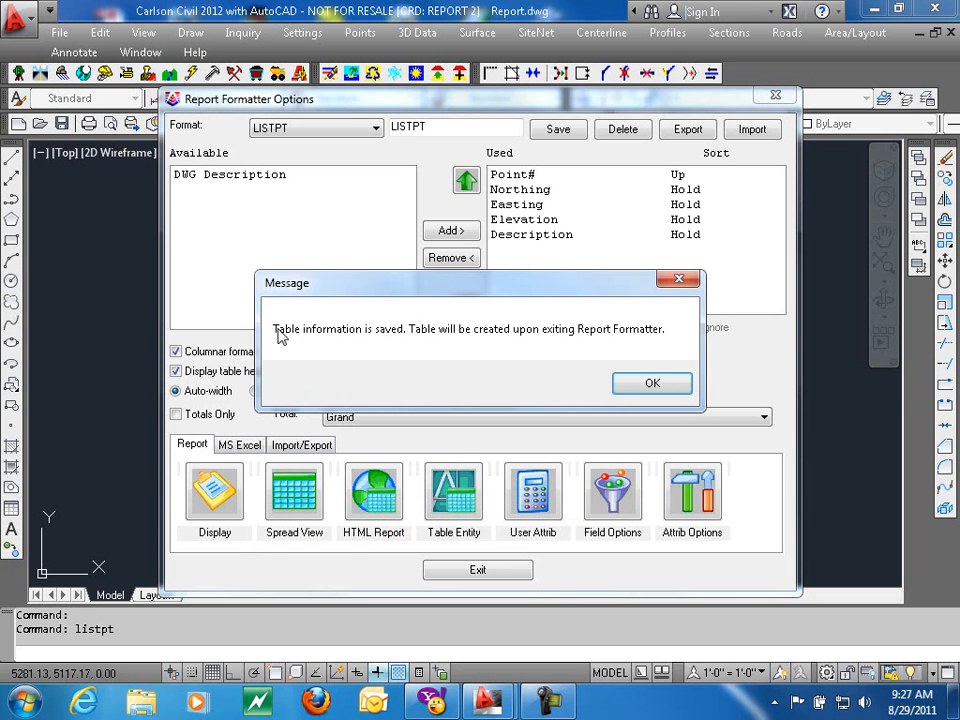
click(656, 385)
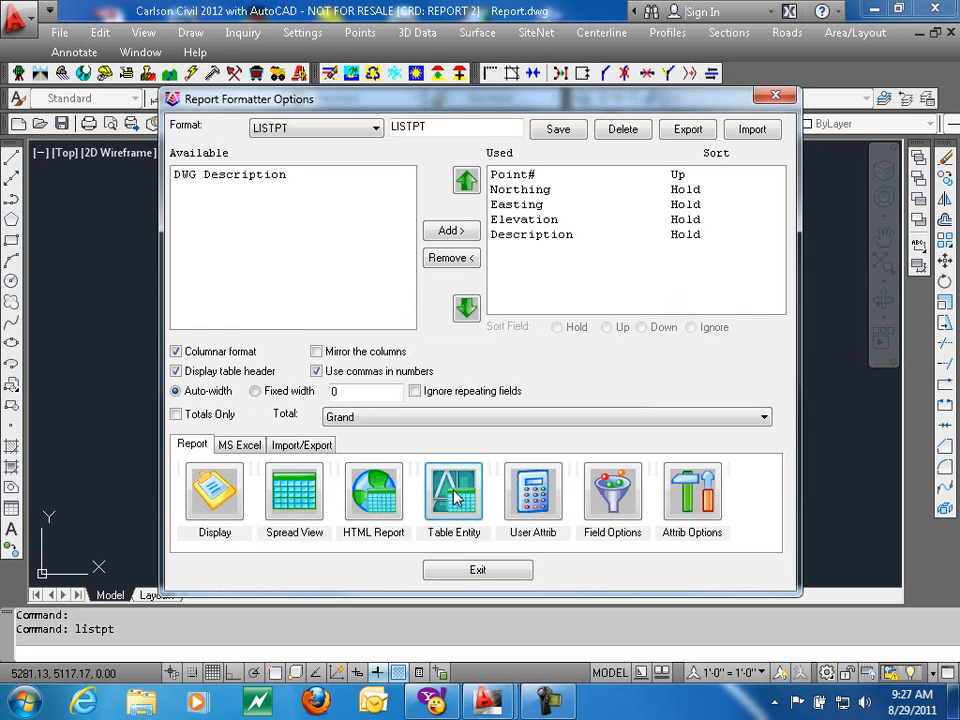
click(465, 572)
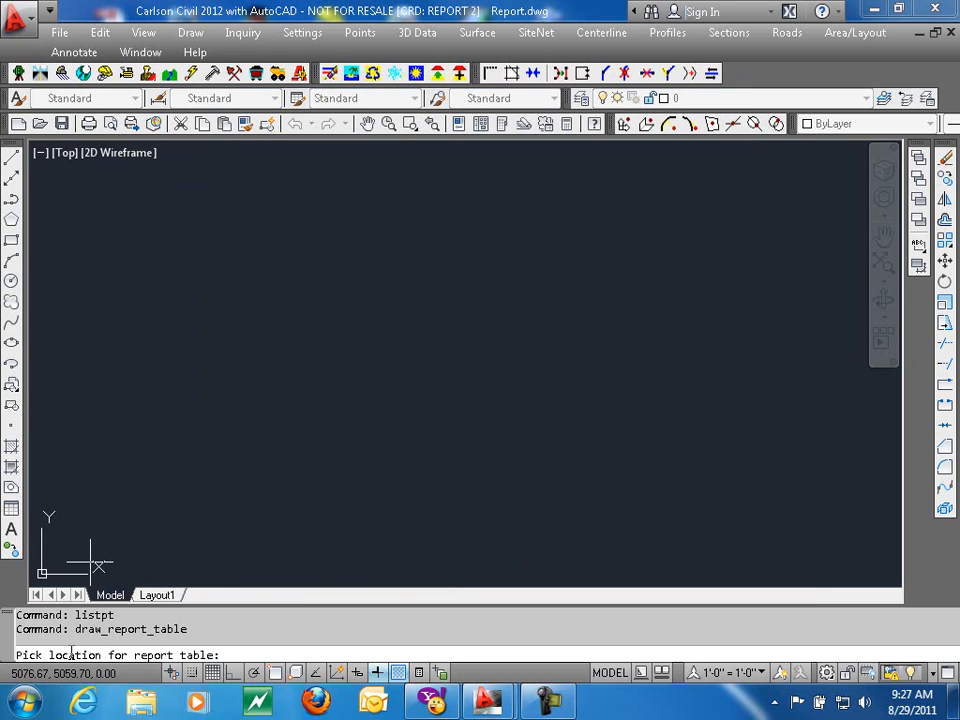
click(298, 304)
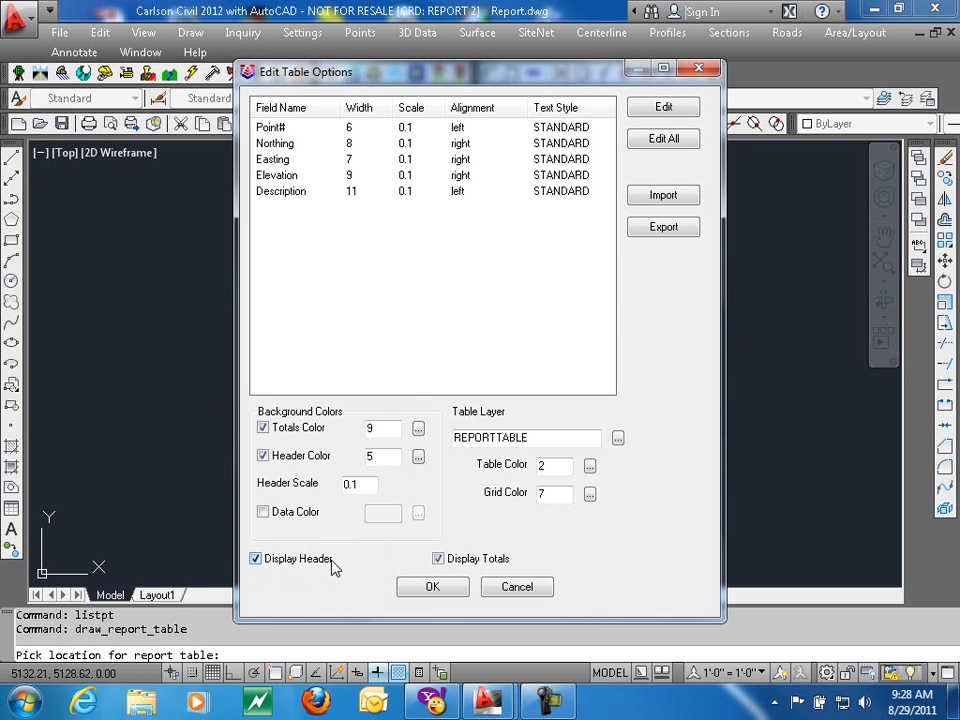
click(433, 588)
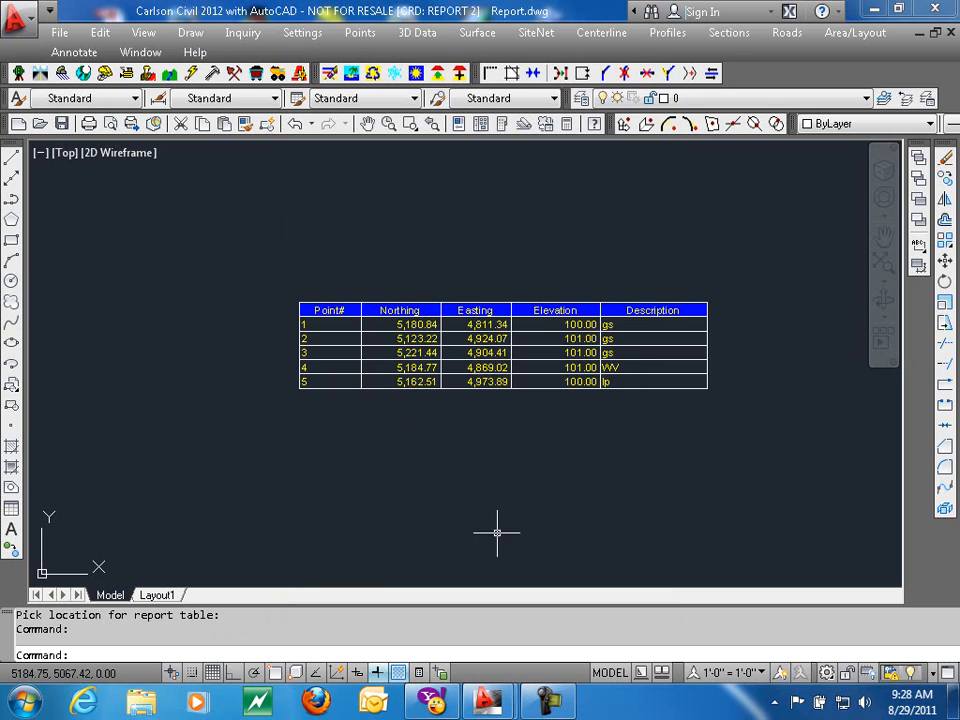
- Run List Points for range 1-5 with the Report Formatter and use the Point#, Northing, Easting, Elevation and Description fields
click(358, 33)
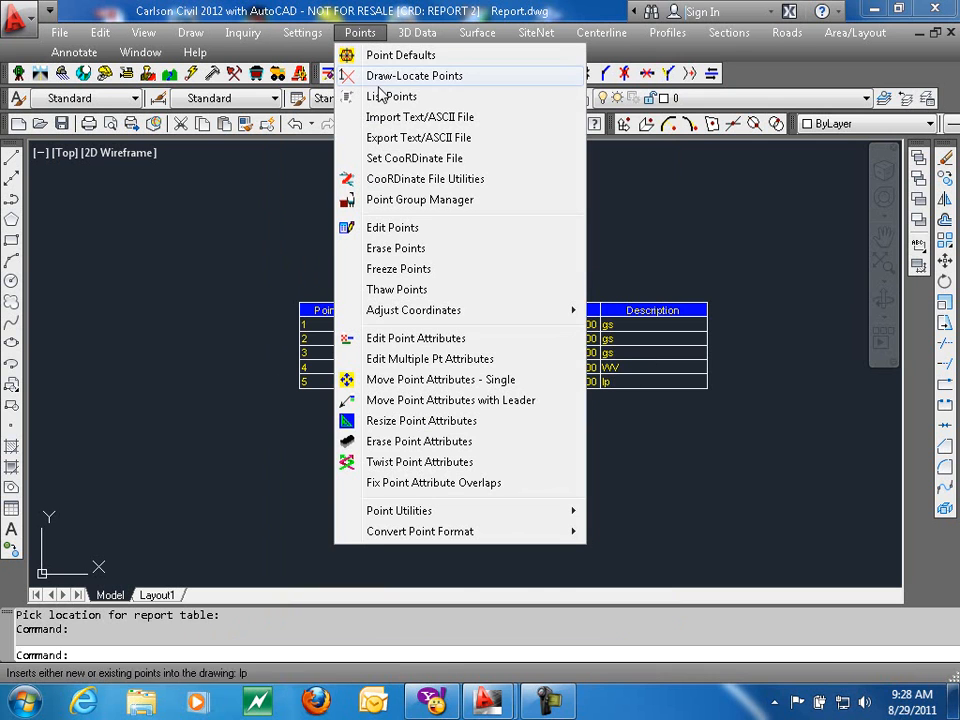
click(380, 97)
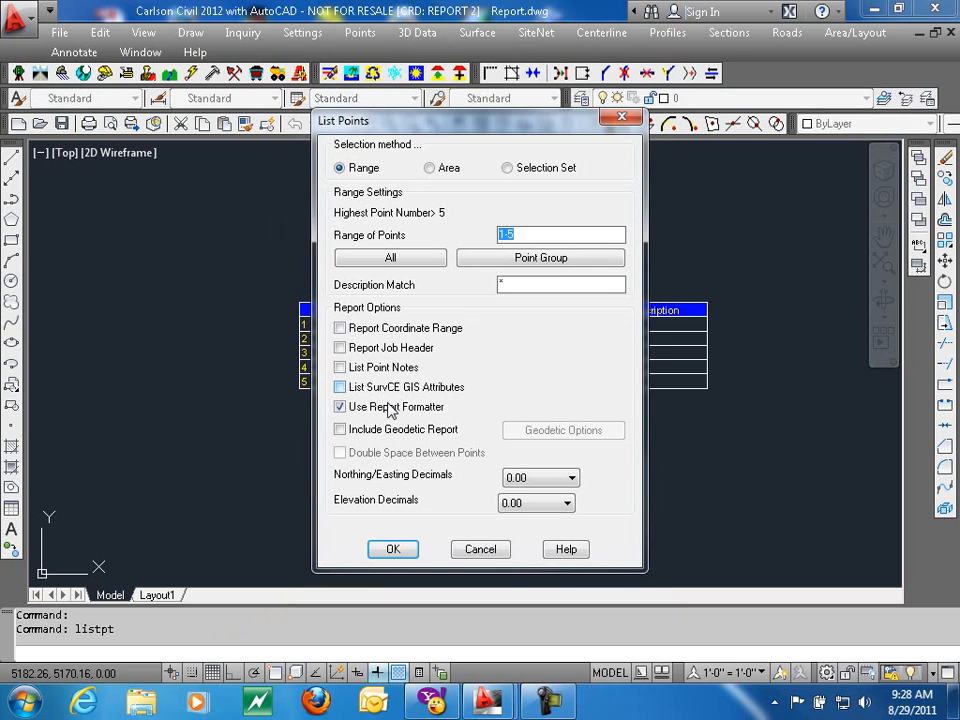
click(396, 550)
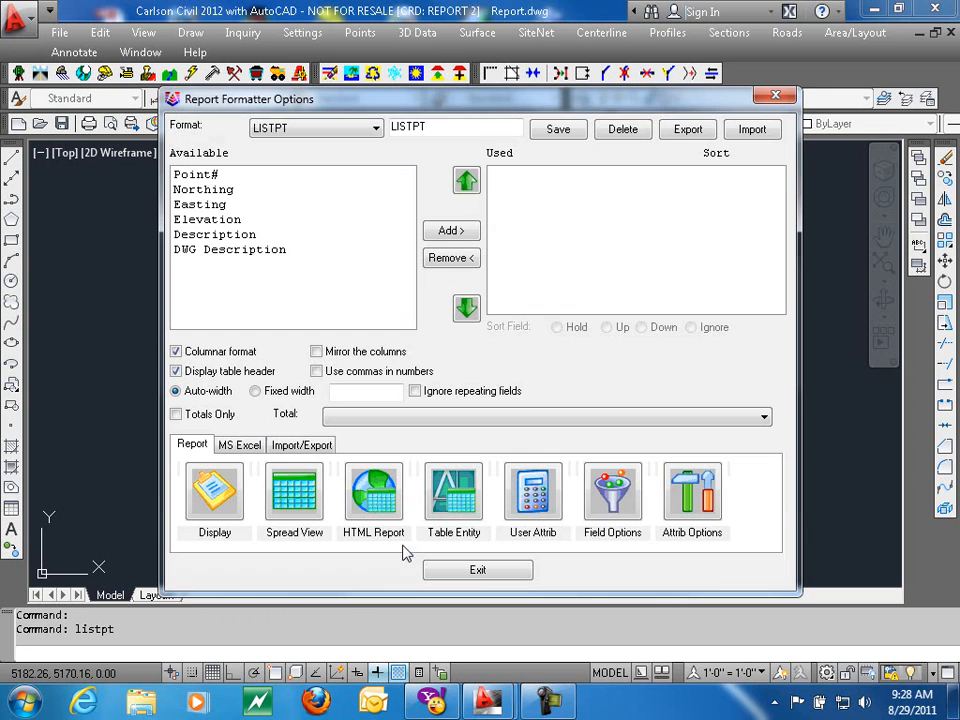
click(227, 177)
click(450, 231)
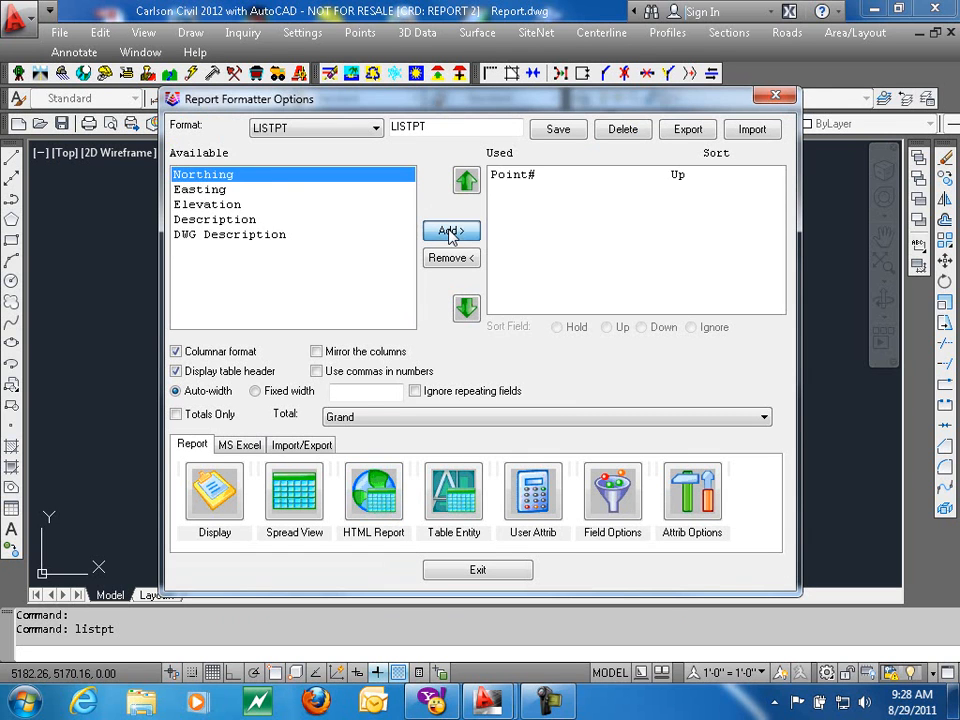
click(450, 231)
click(450, 231)
click(450, 231)
click(451, 231)
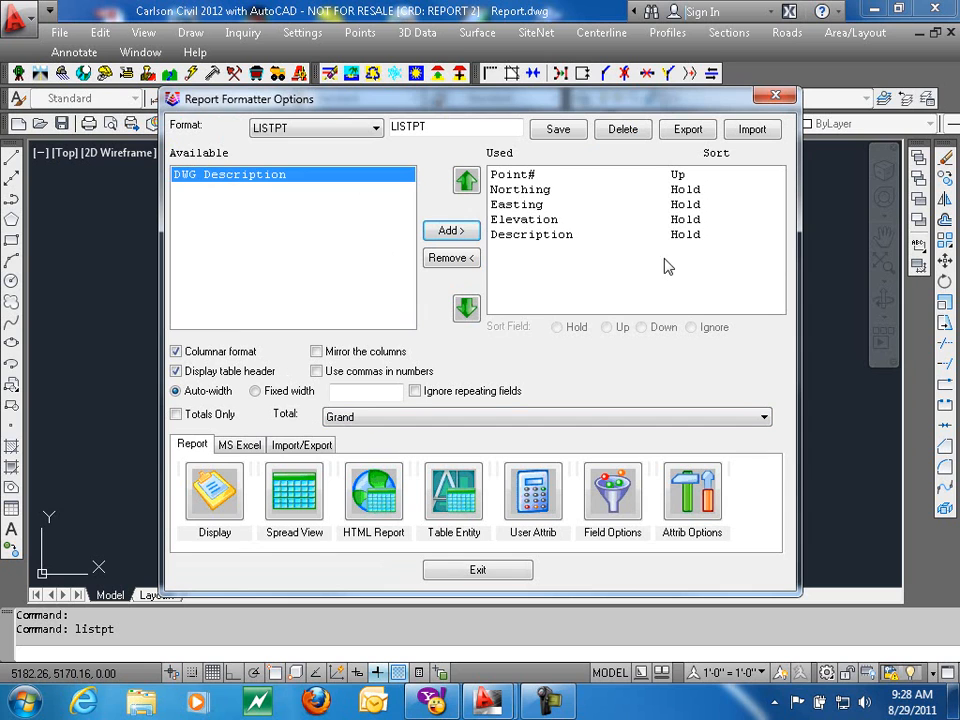
- Start a new user-defined attribute with the equation [PNTNO]+100, picking the point number from the available keys
click(535, 495)
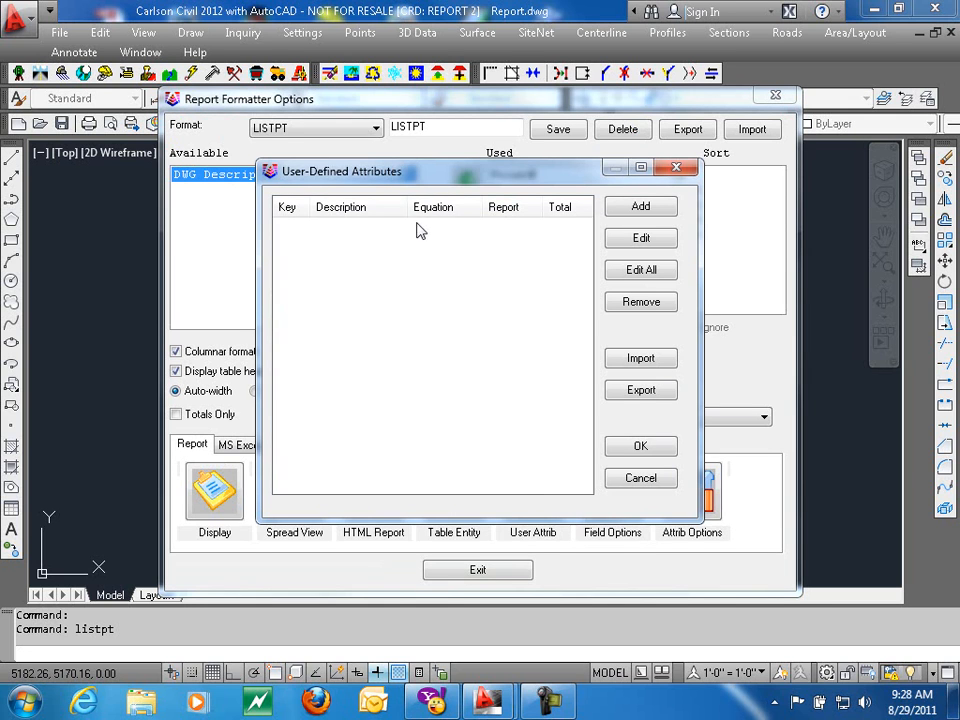
click(640, 206)
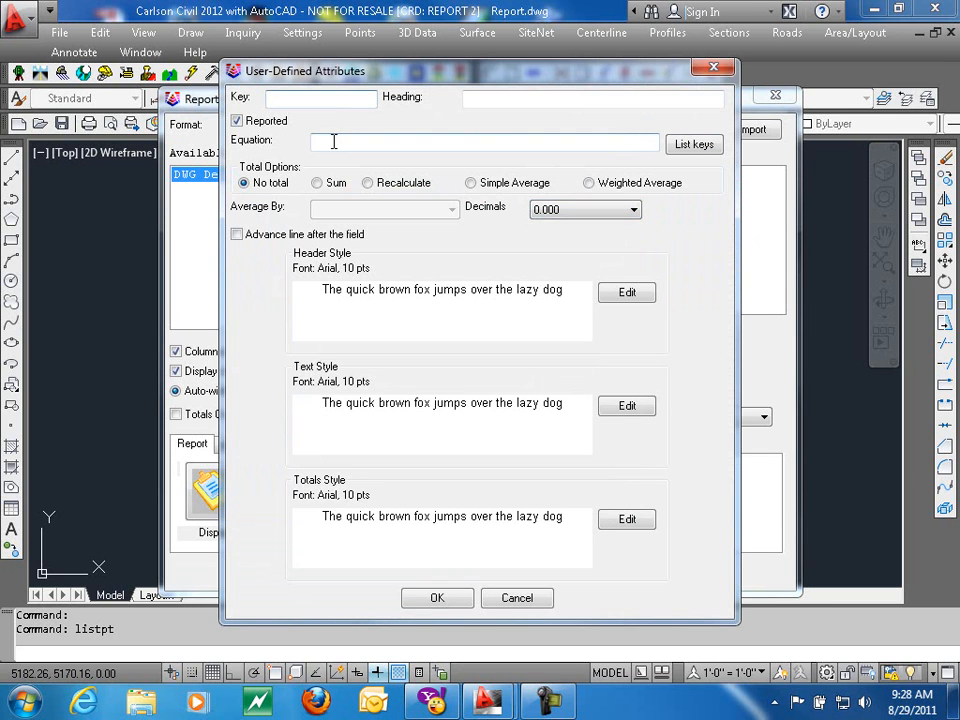
click(694, 146)
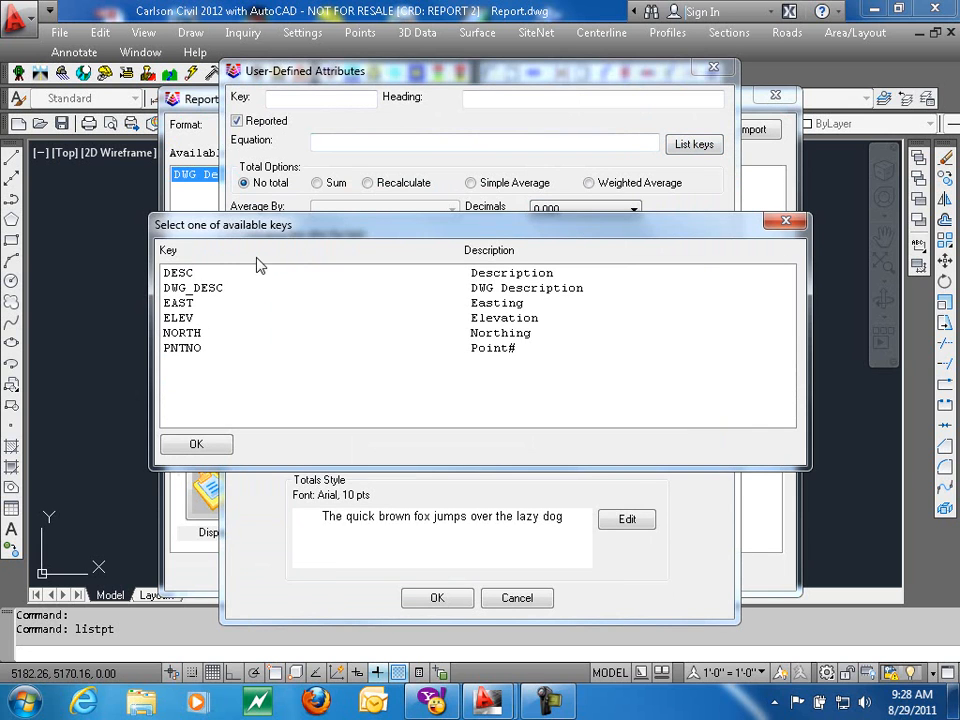
double_click(205, 350)
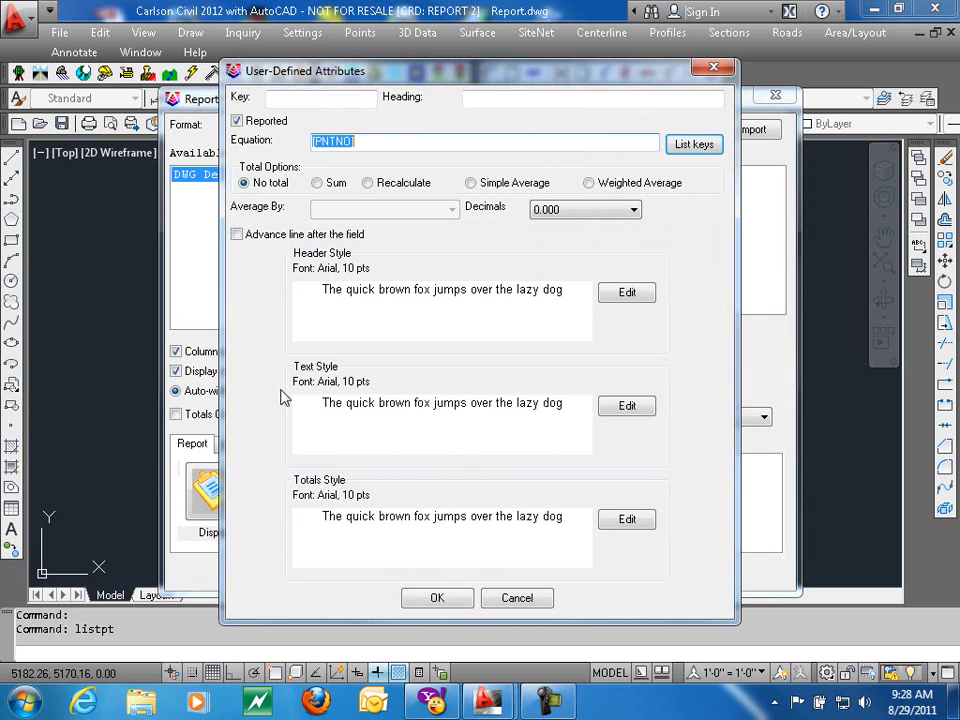
click(398, 142)
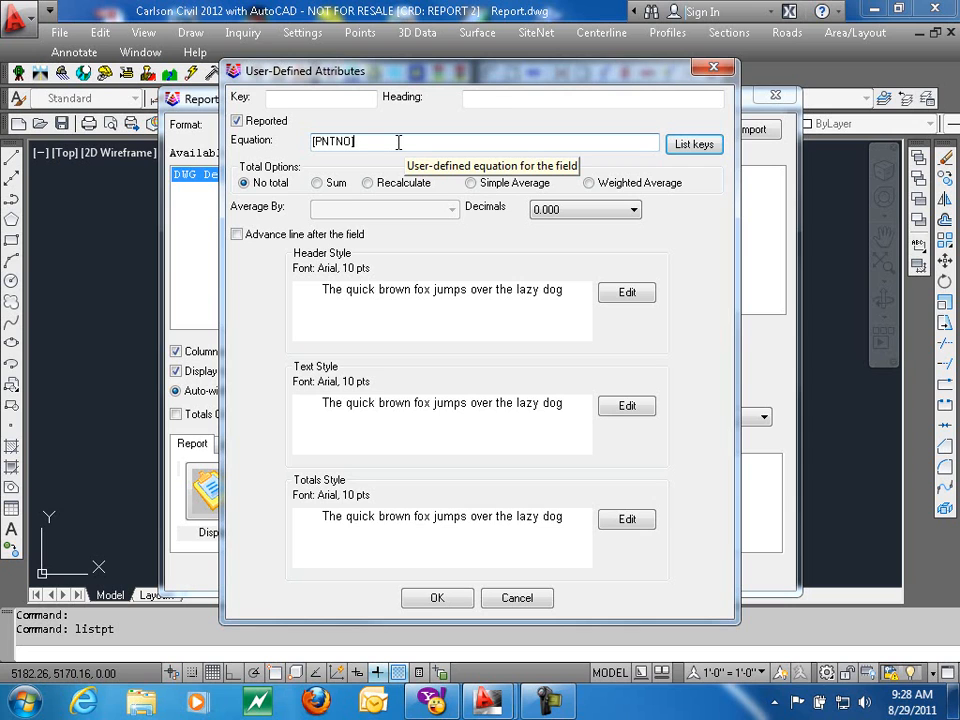
text(+100)
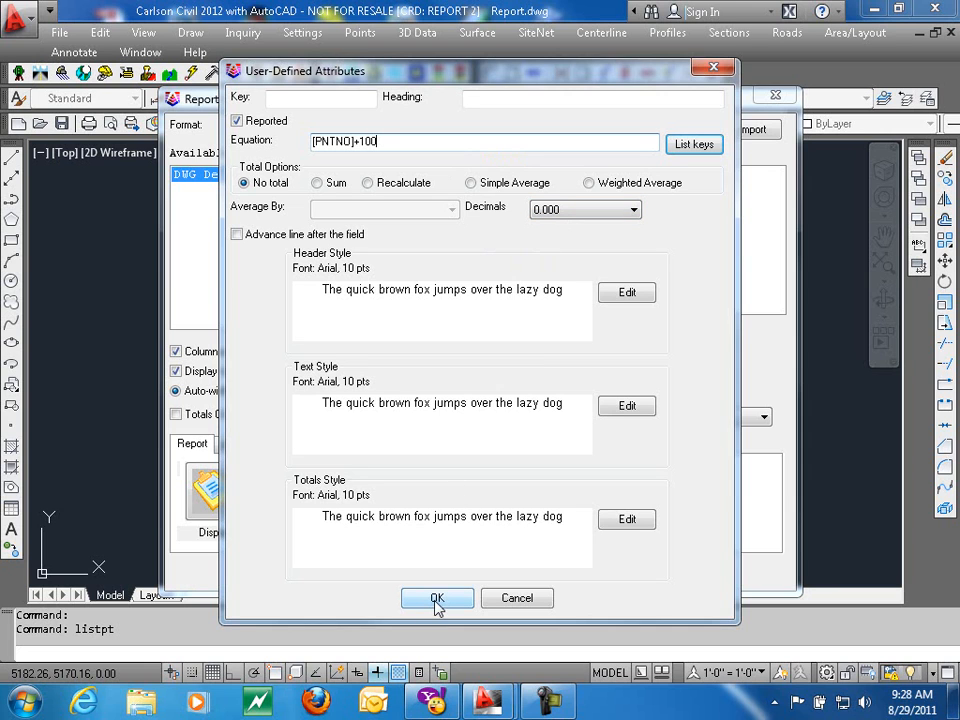
- Give the attribute the key NEW PNT and the heading "New Point #", and save the user-defined attributes
click(287, 97)
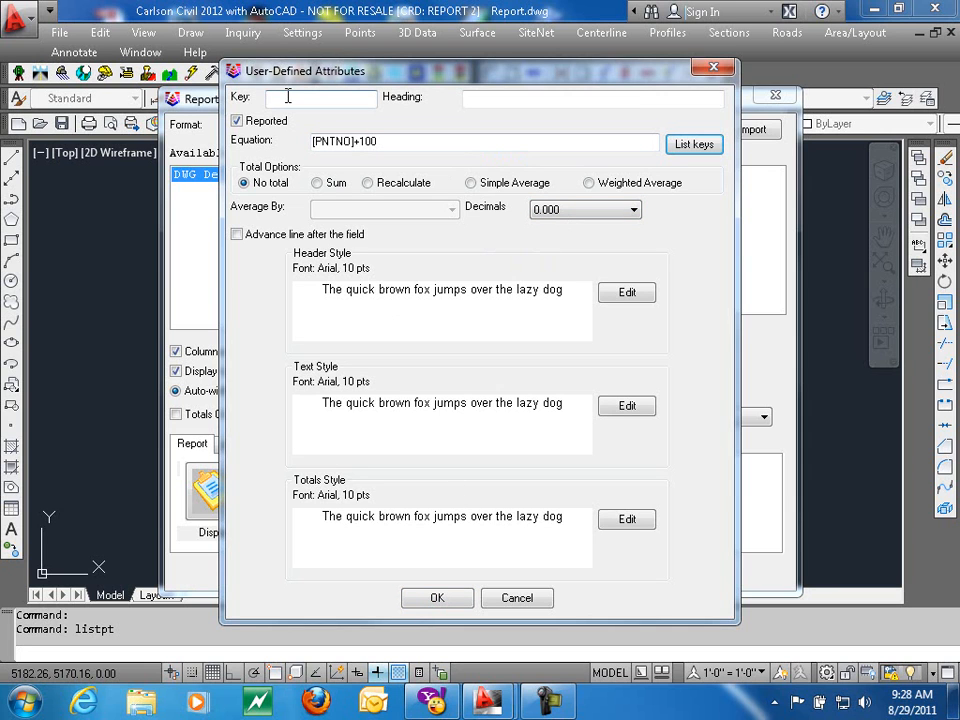
text(NEW PNT)
click(470, 98)
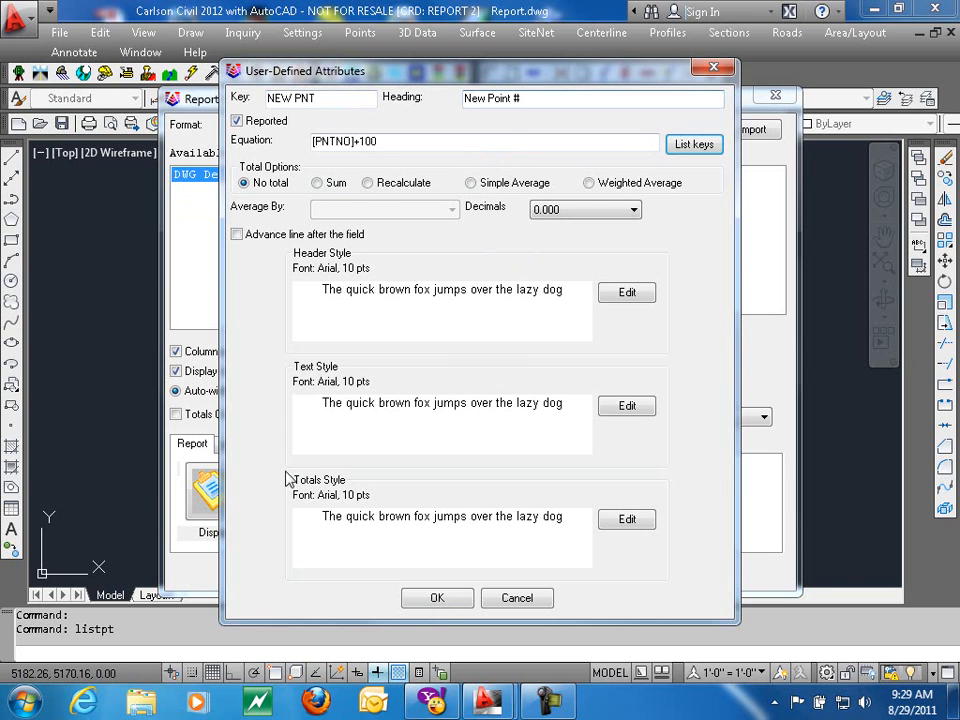
click(437, 598)
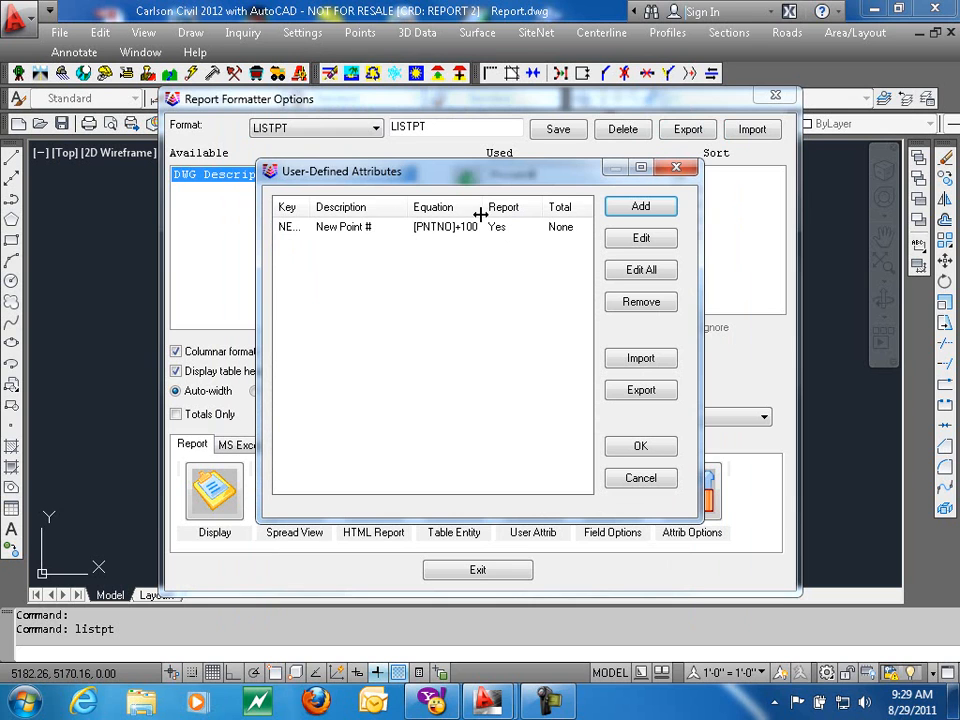
click(638, 446)
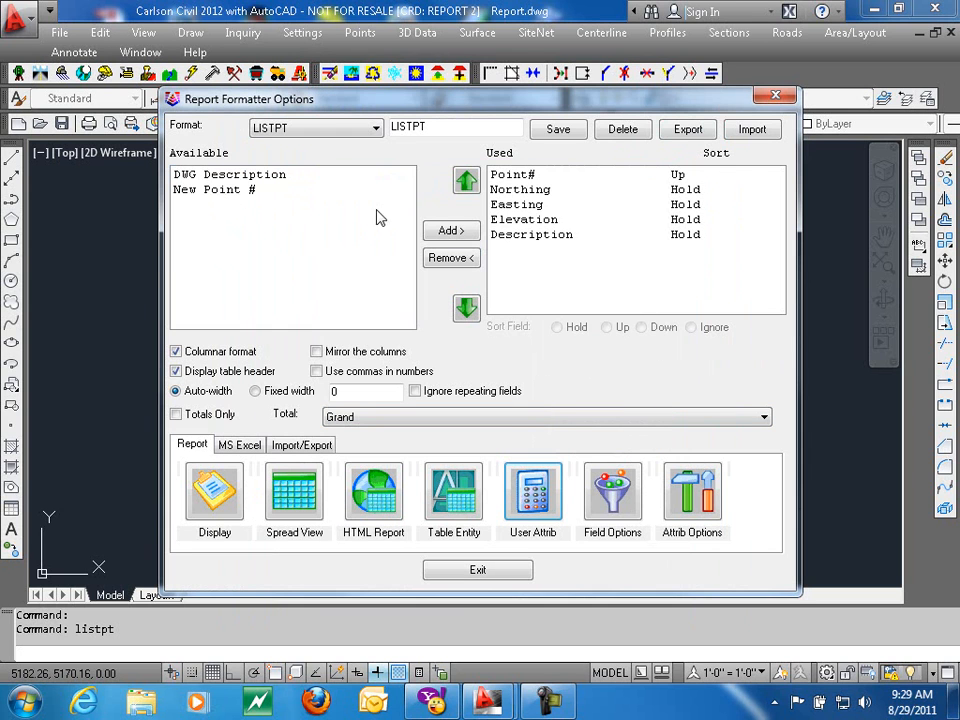
- Add New Point # to the used fields directly below Point#, and display the resulting report
click(210, 190)
click(452, 231)
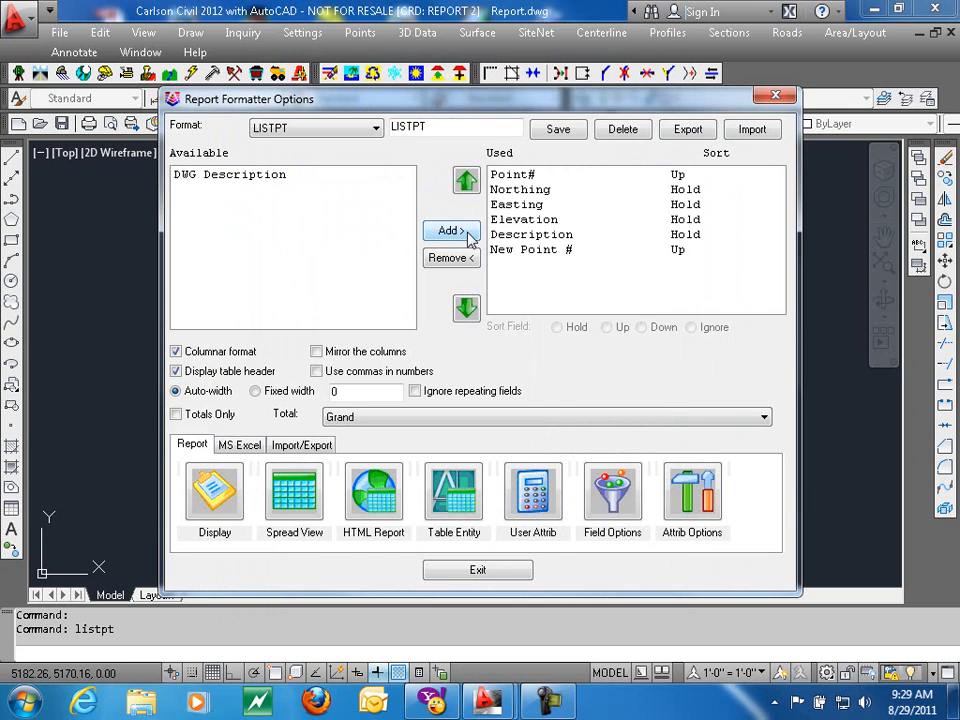
click(500, 249)
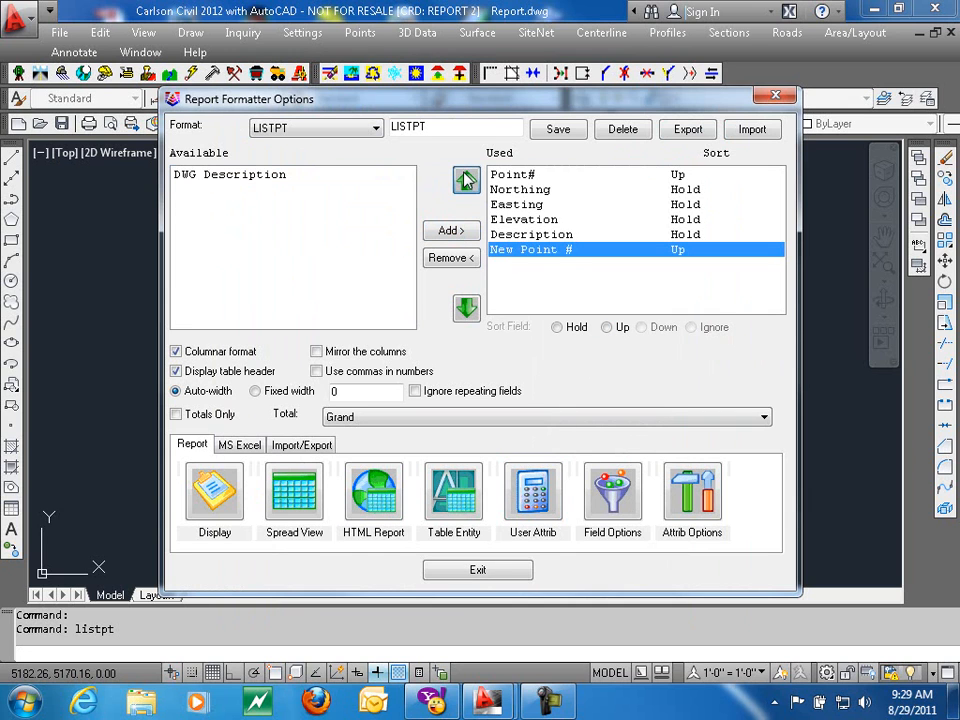
click(467, 179)
click(467, 179)
click(467, 179)
click(467, 179)
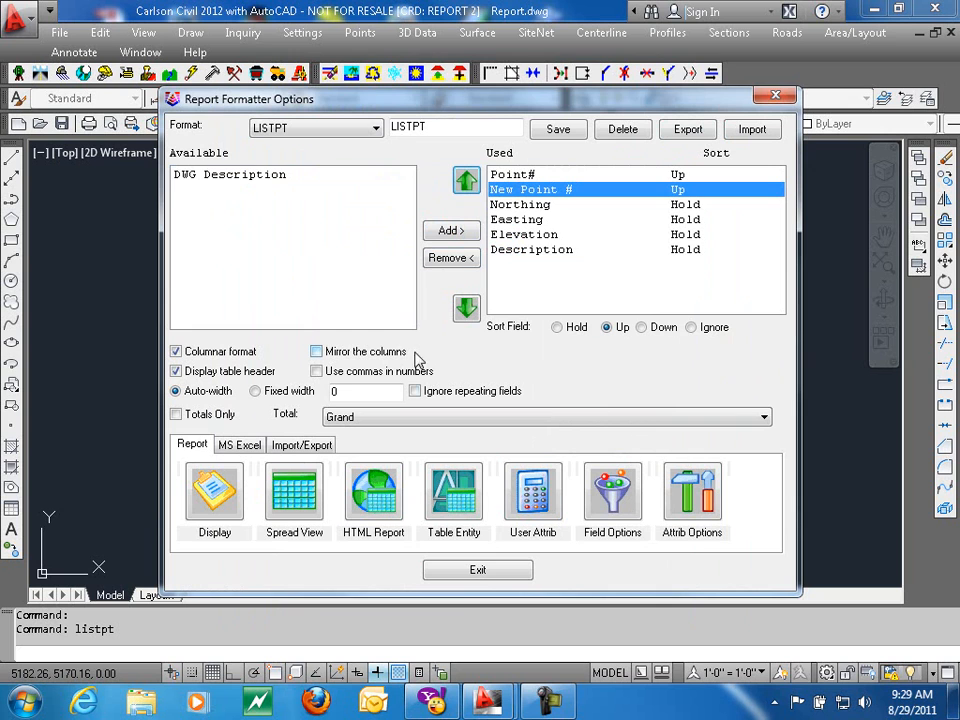
click(214, 492)
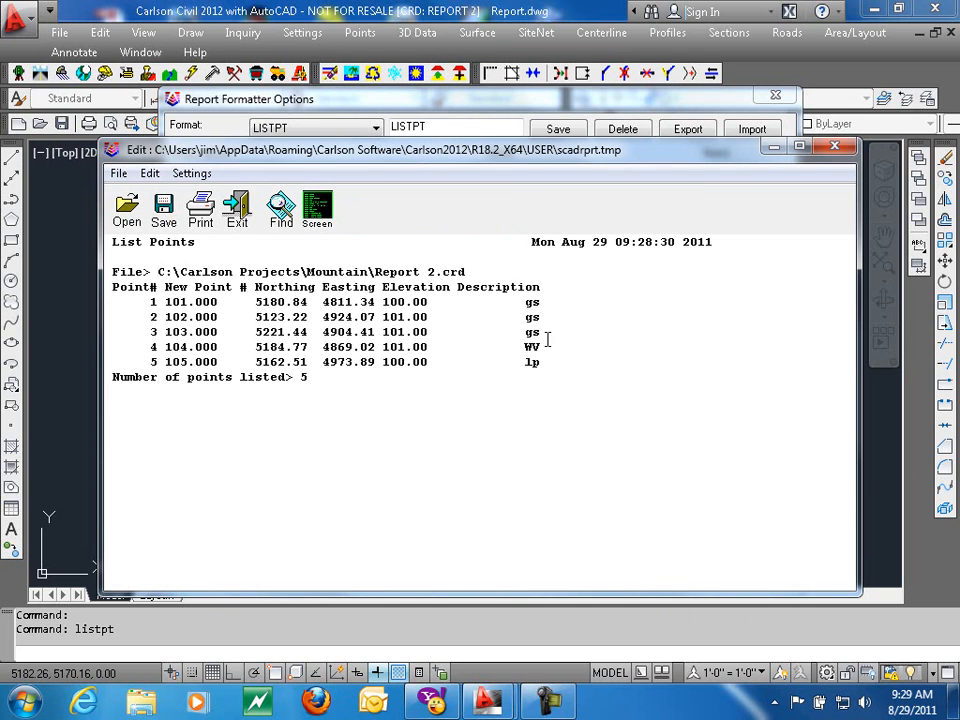
click(836, 148)
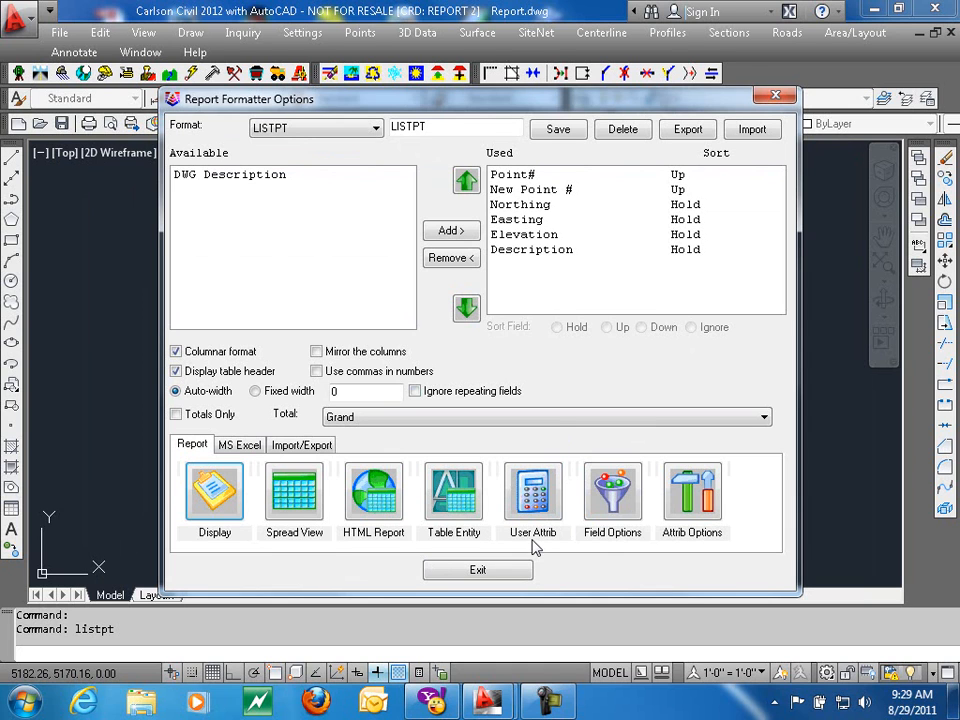
- Examine the field options for the report body, header and footer, including the settings for adding a field
click(612, 500)
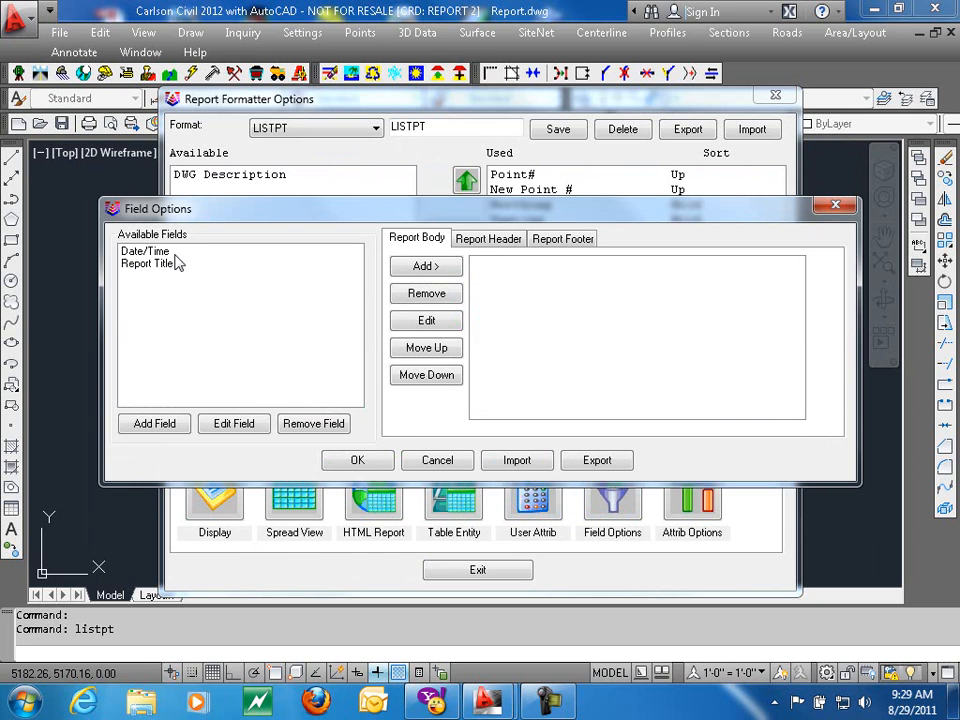
click(158, 428)
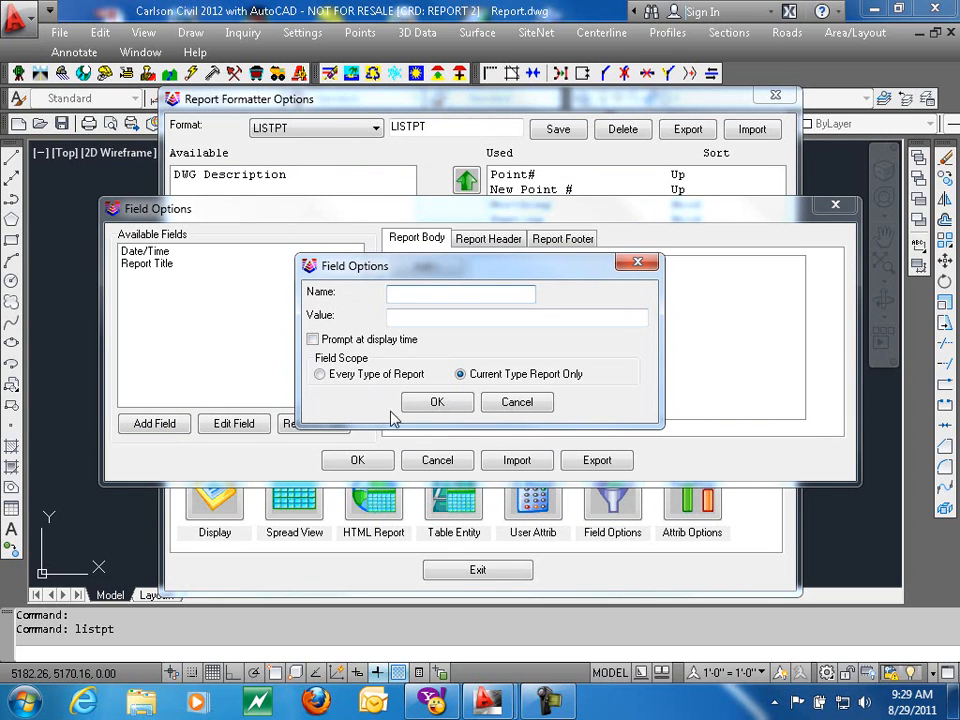
click(636, 264)
click(487, 240)
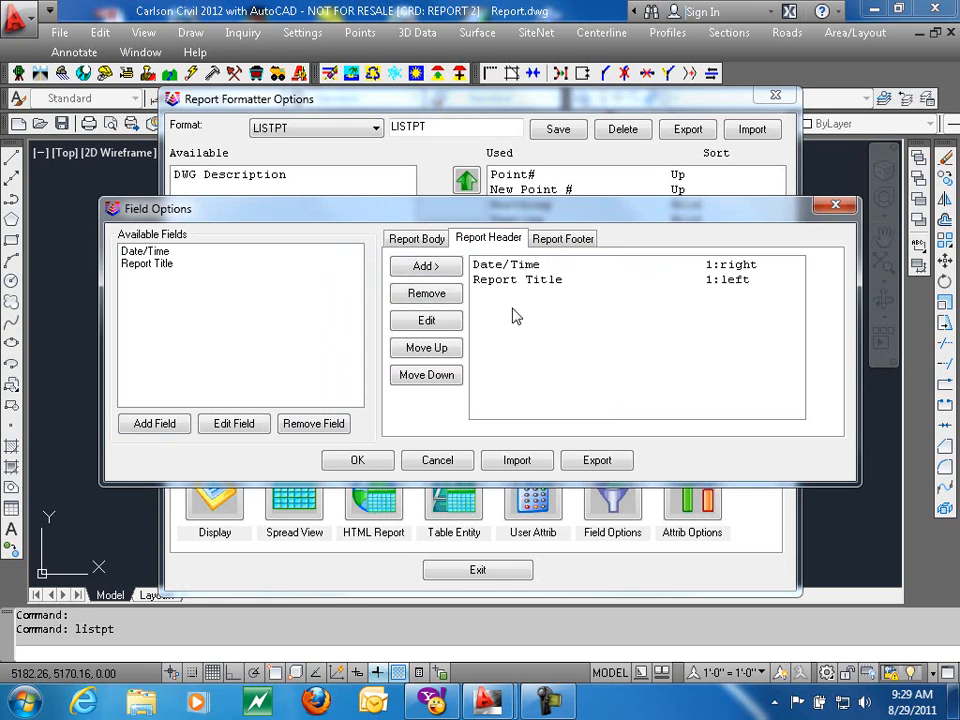
click(572, 240)
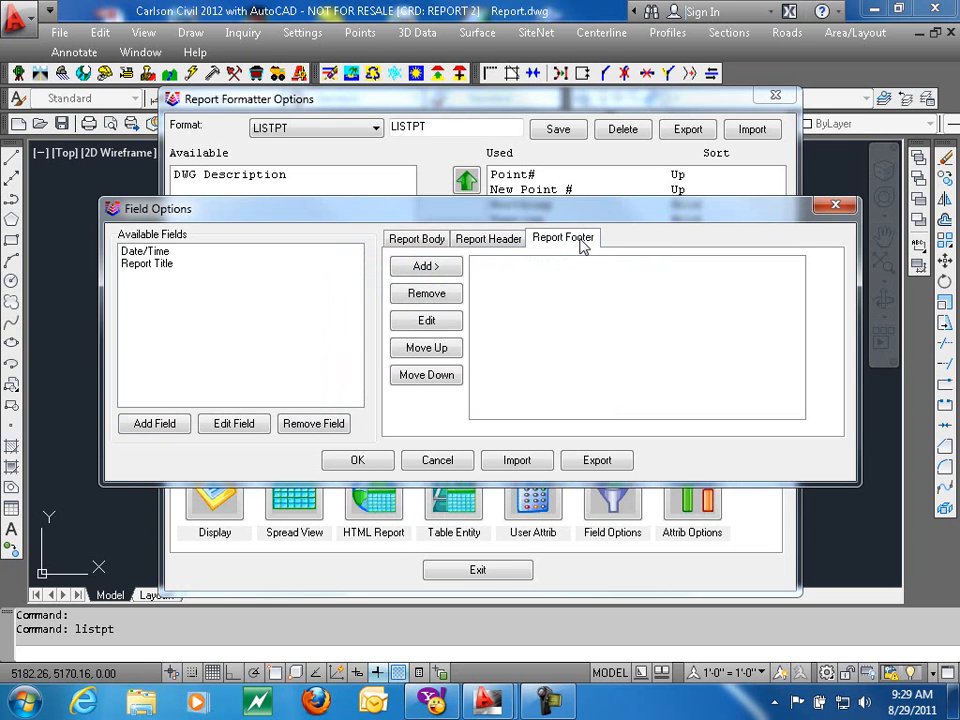
click(486, 240)
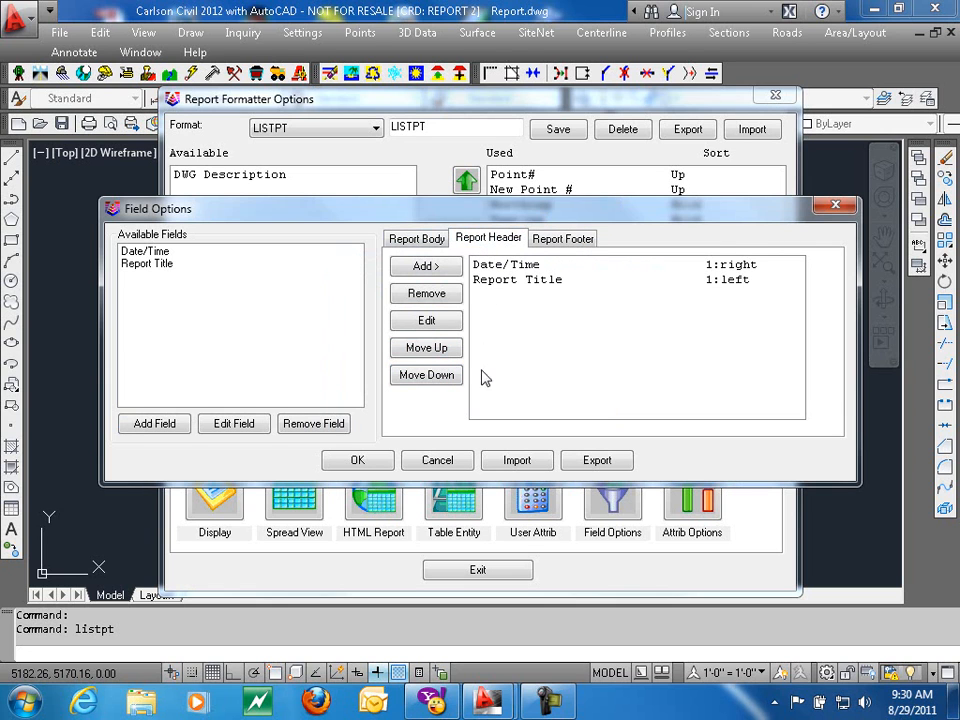
click(417, 238)
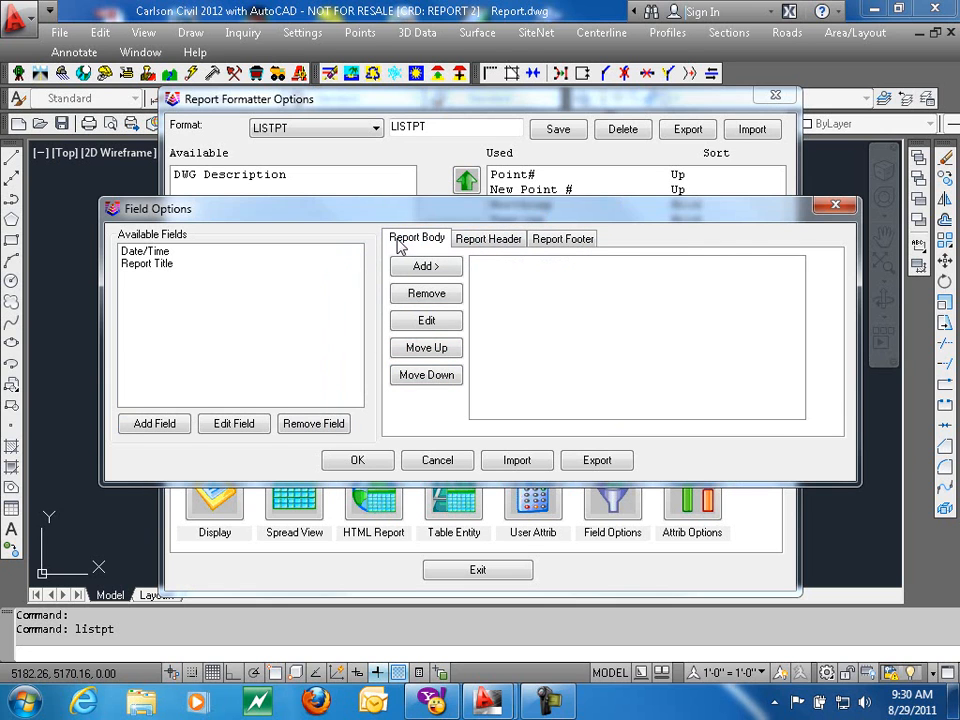
click(357, 461)
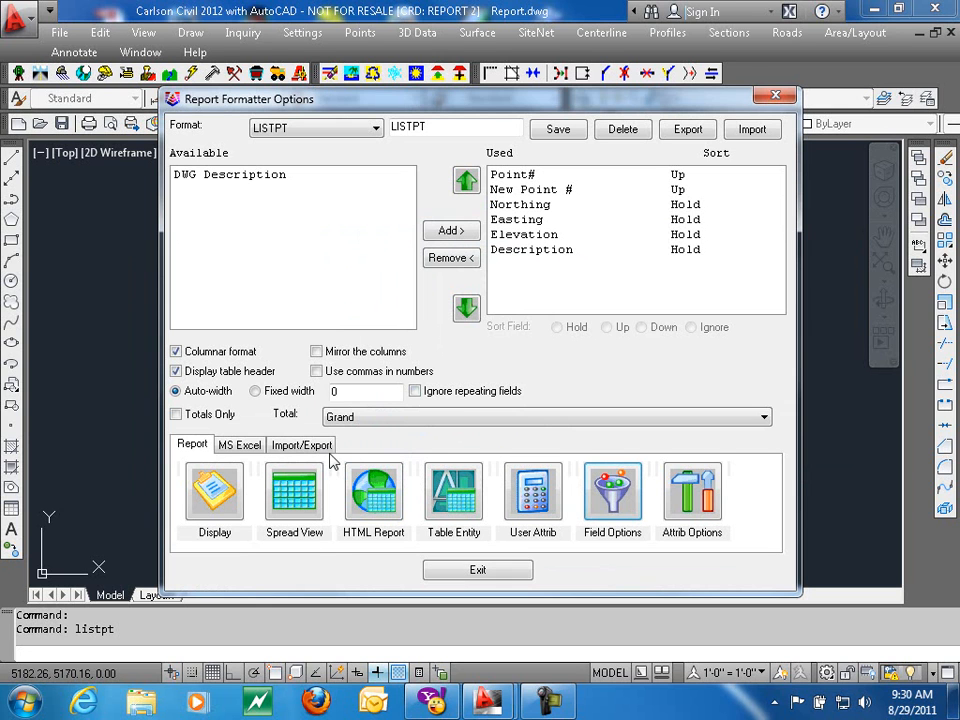
- Examine the attribute options, including the display settings for adding an attribute and for editing the Point# attribute
click(705, 500)
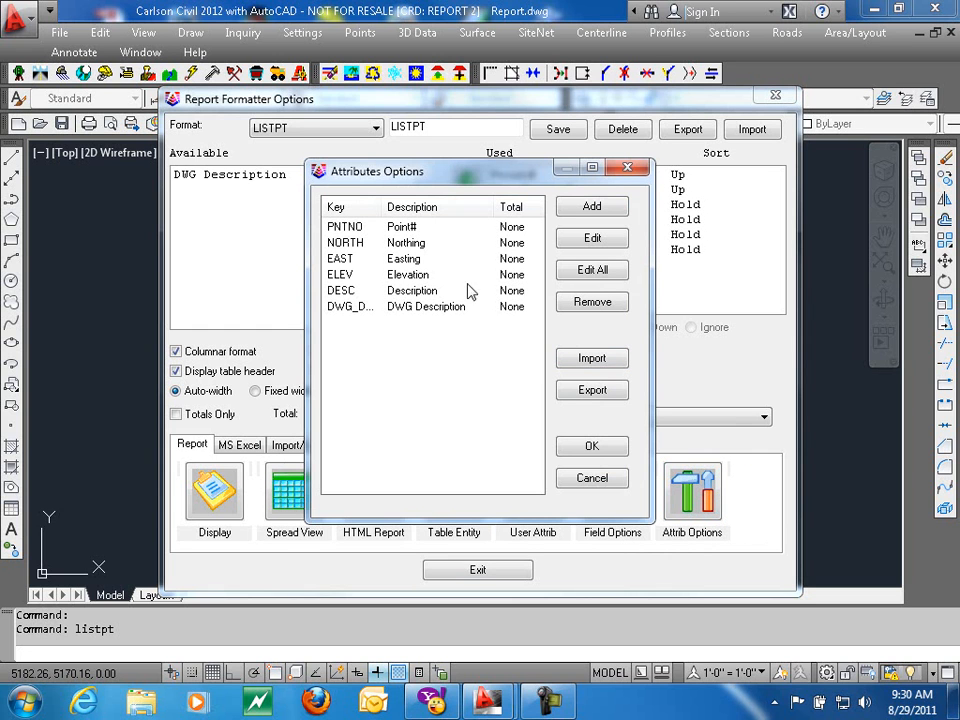
click(586, 212)
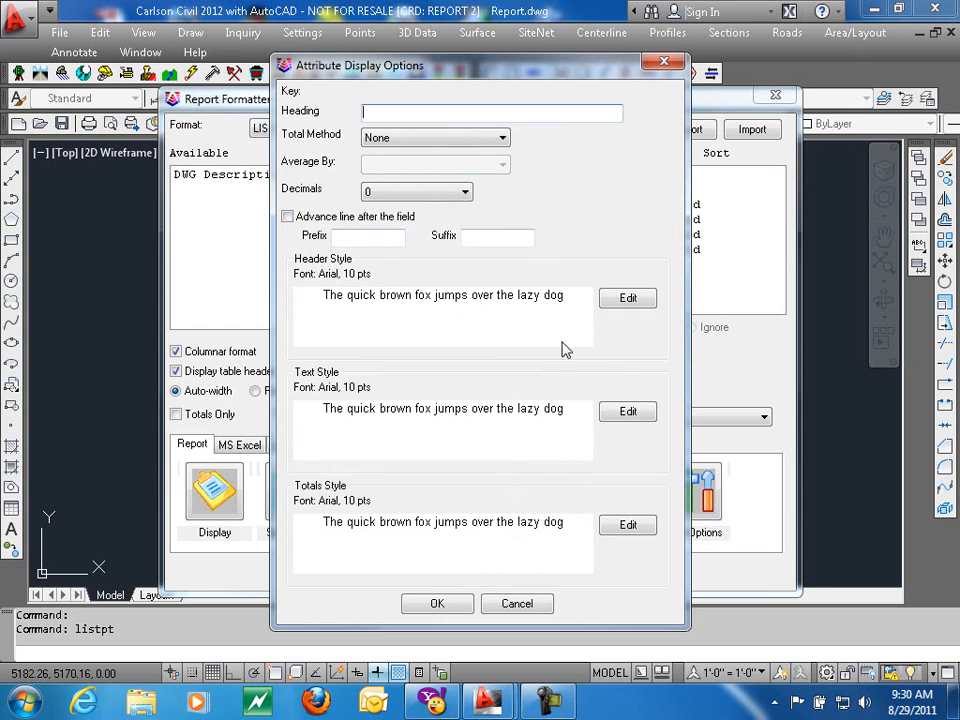
click(664, 62)
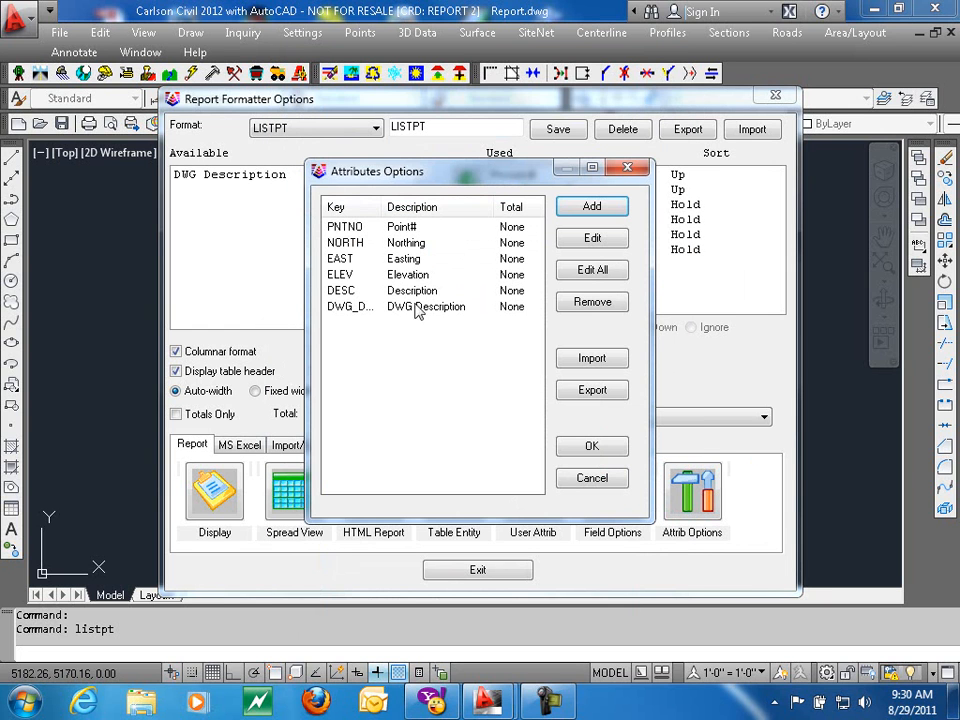
click(415, 227)
click(590, 238)
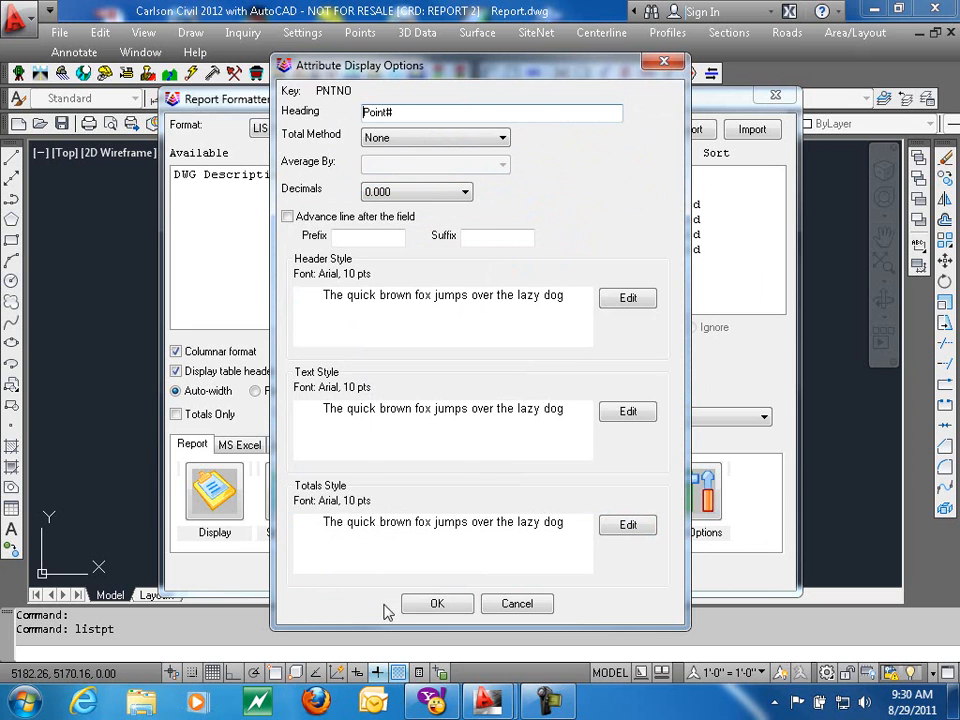
click(535, 605)
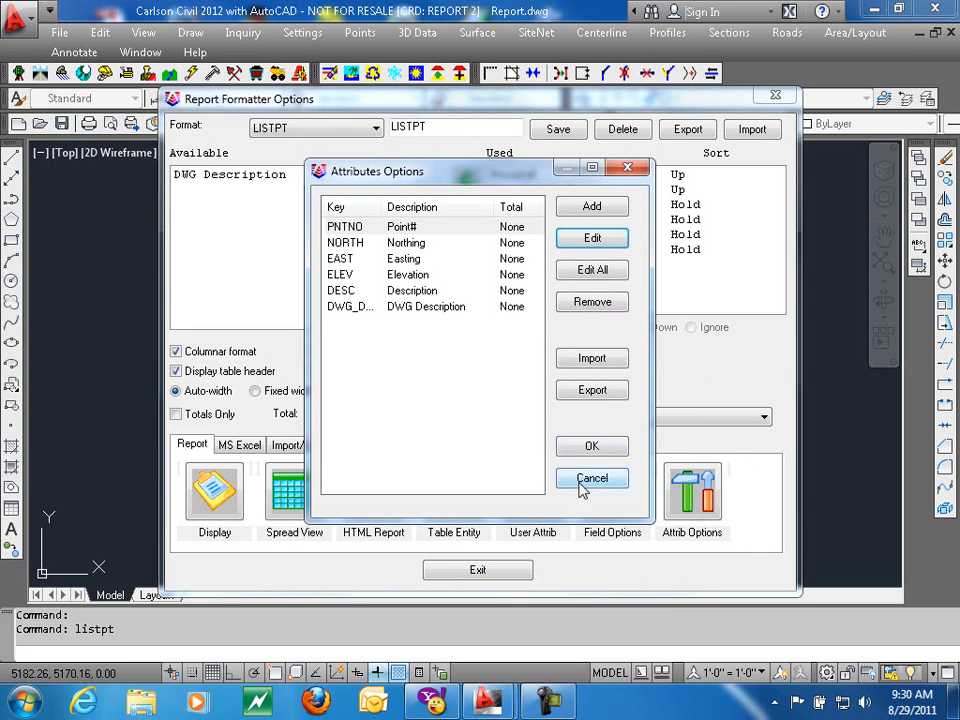
- Examine the data source types available for importing attributes, and close the attribute options without importing
click(593, 362)
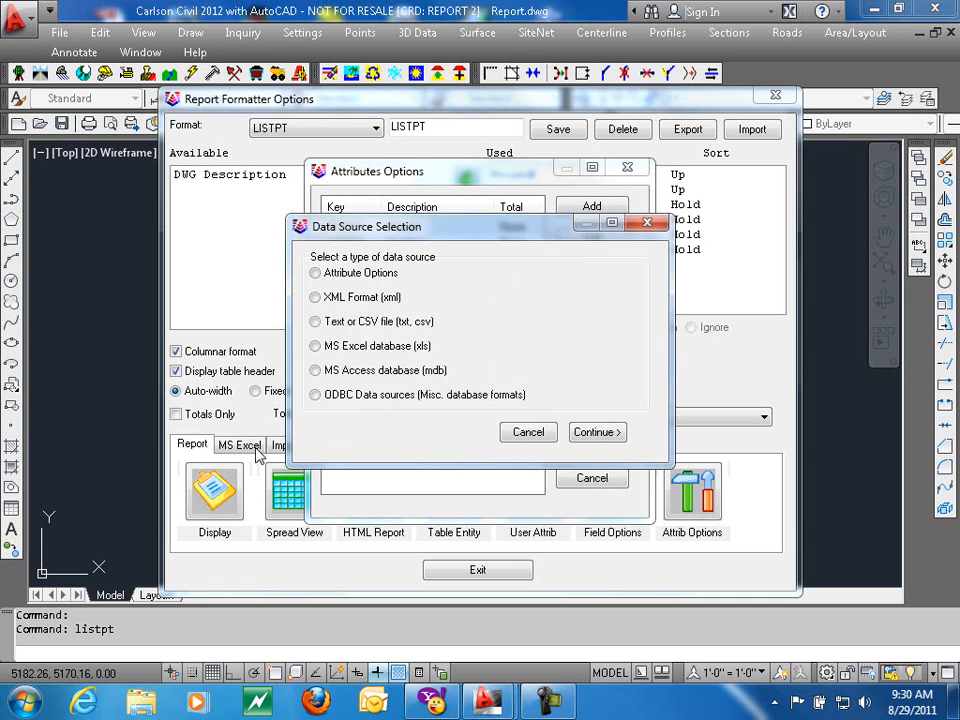
click(528, 432)
click(627, 168)
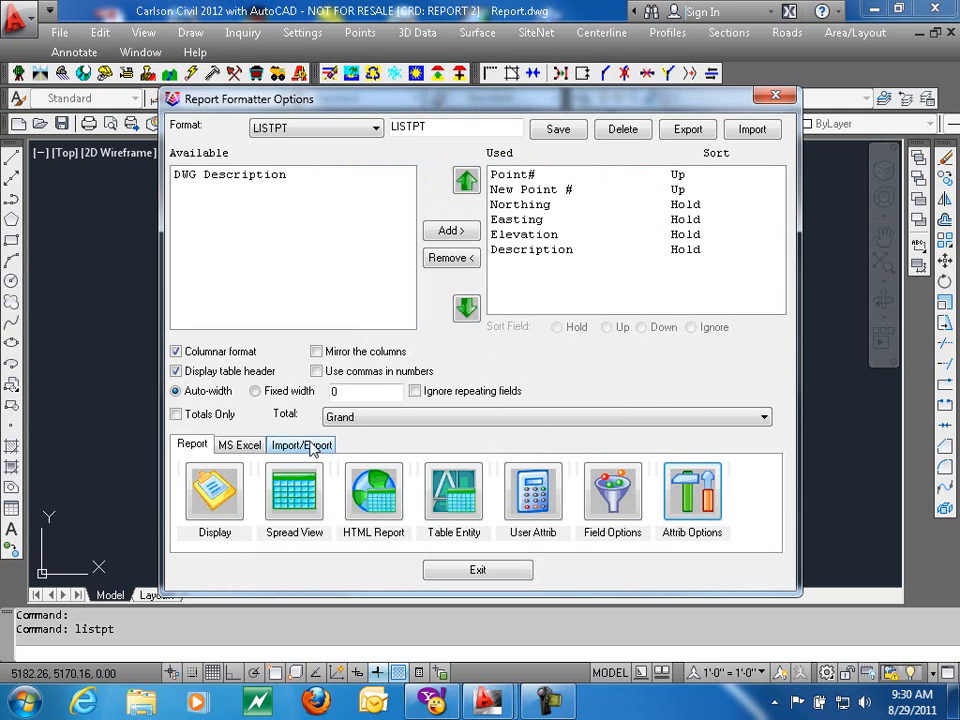
- Examine the Excel export settings with Existing chosen as the target, and return to the report output options
click(235, 453)
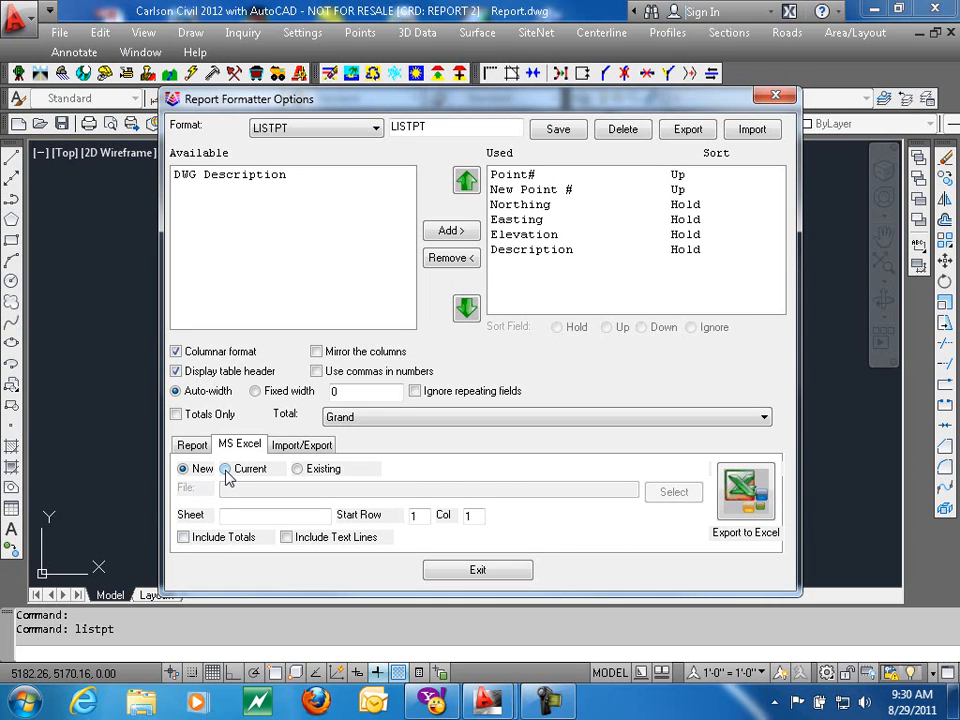
click(298, 470)
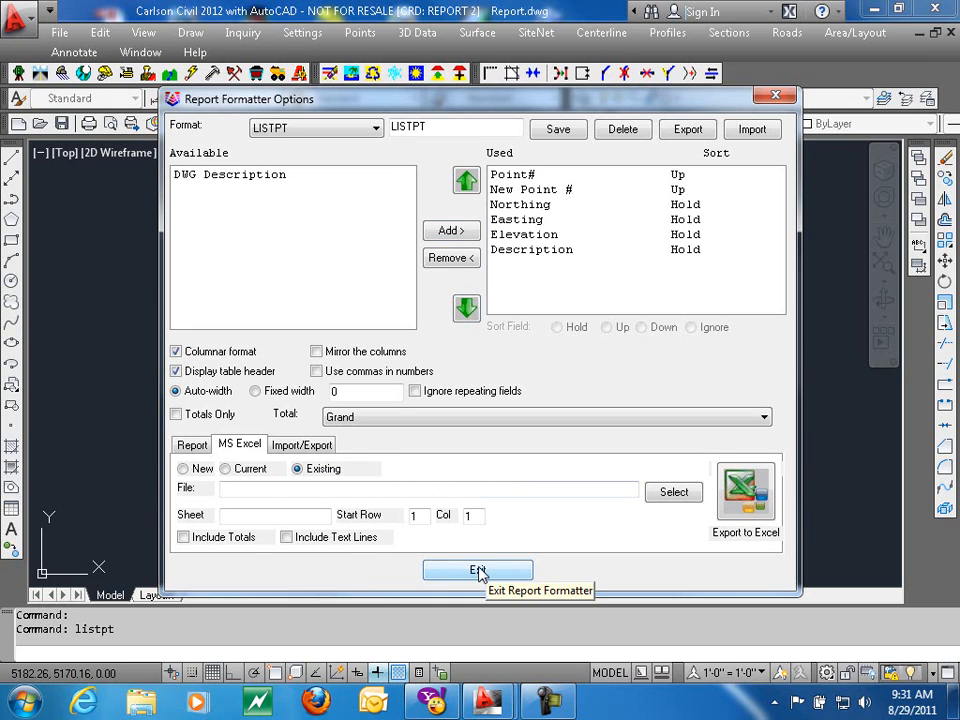
click(192, 444)
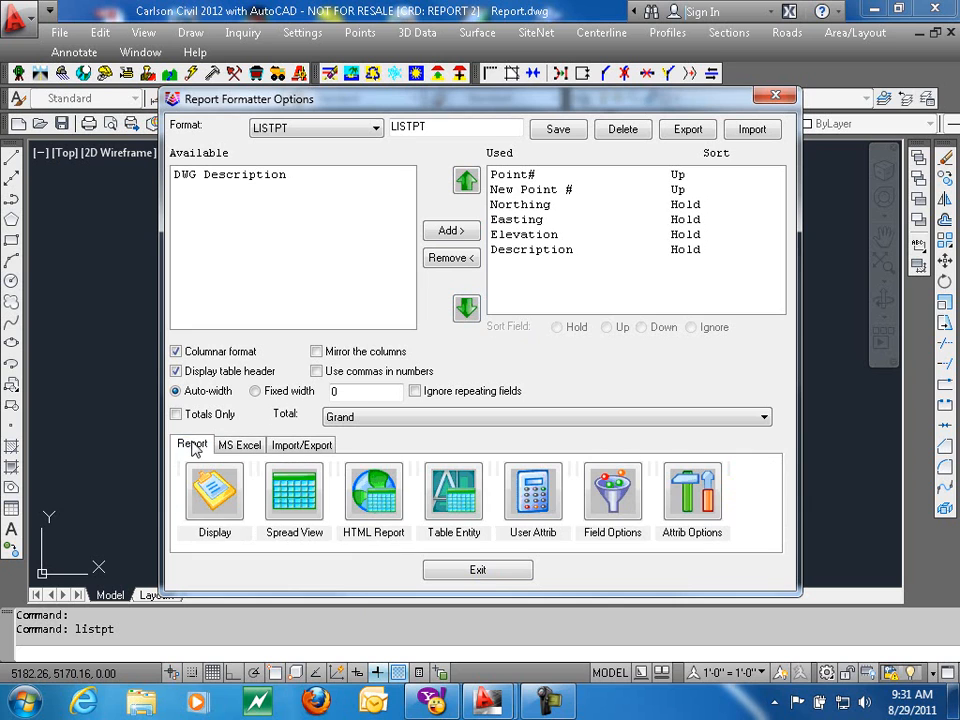